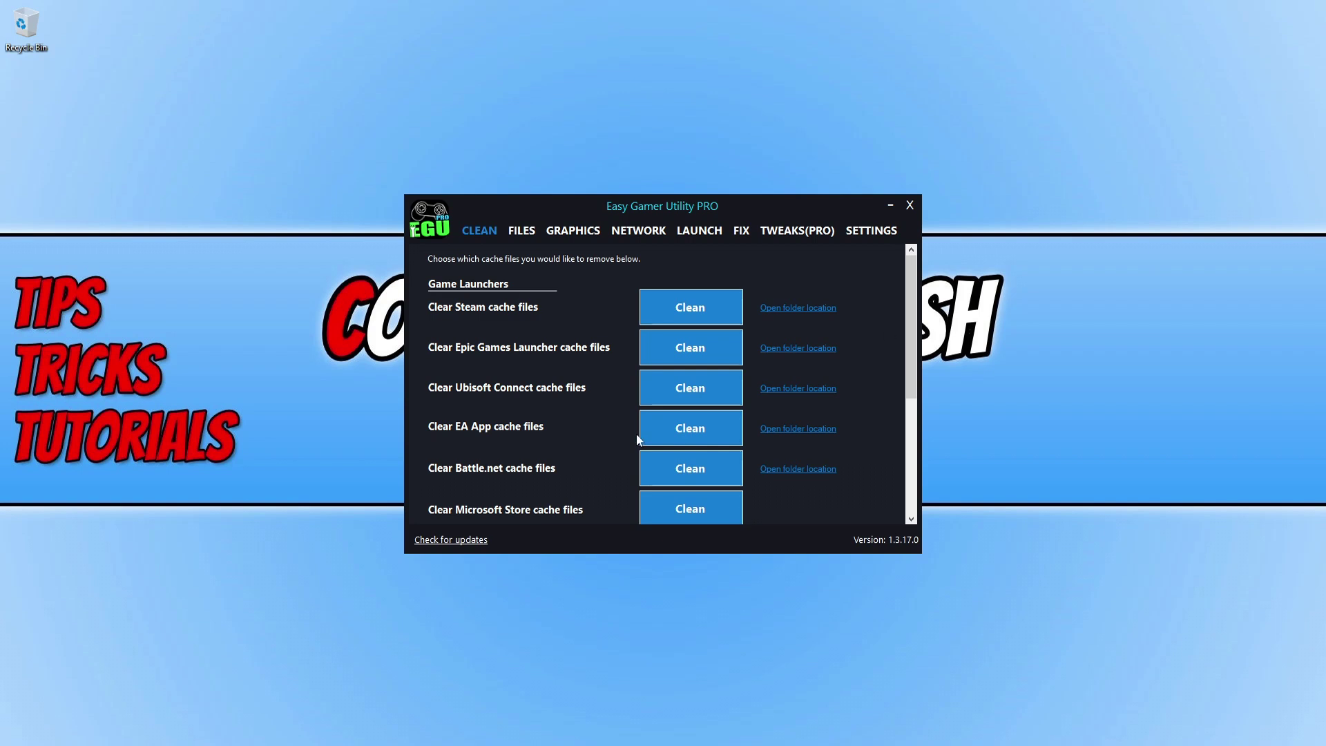
# Step: Switch to Firefox, which shows the Easy Gamer Utility download page on ComputerSluggish
pyautogui.click(389, 663)
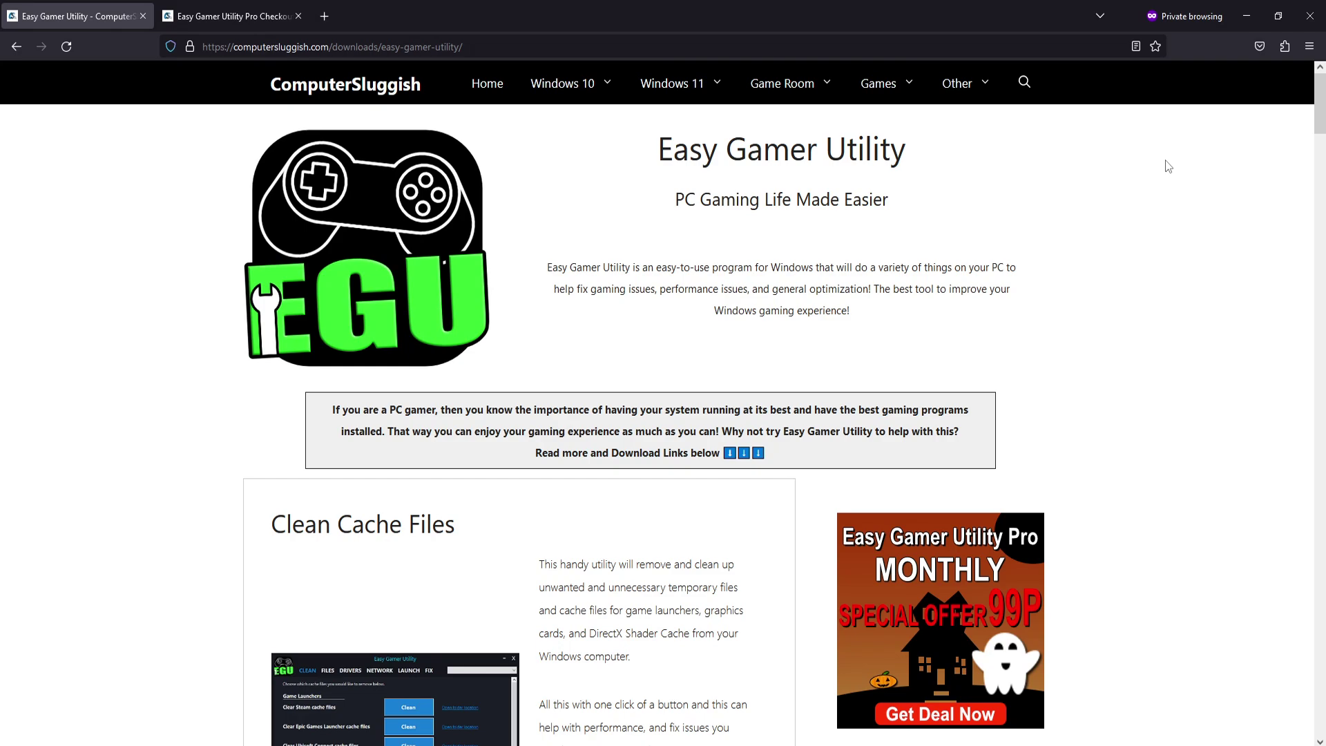
# Step: Review the free-versus-Pro feature comparison, then view the Easy Gamer Utility Pro Checkout pricing plans
pyautogui.scroll(-3, 1312, 207)
pyautogui.moveTo(1323, 158); pyautogui.dragTo(1296, 511)
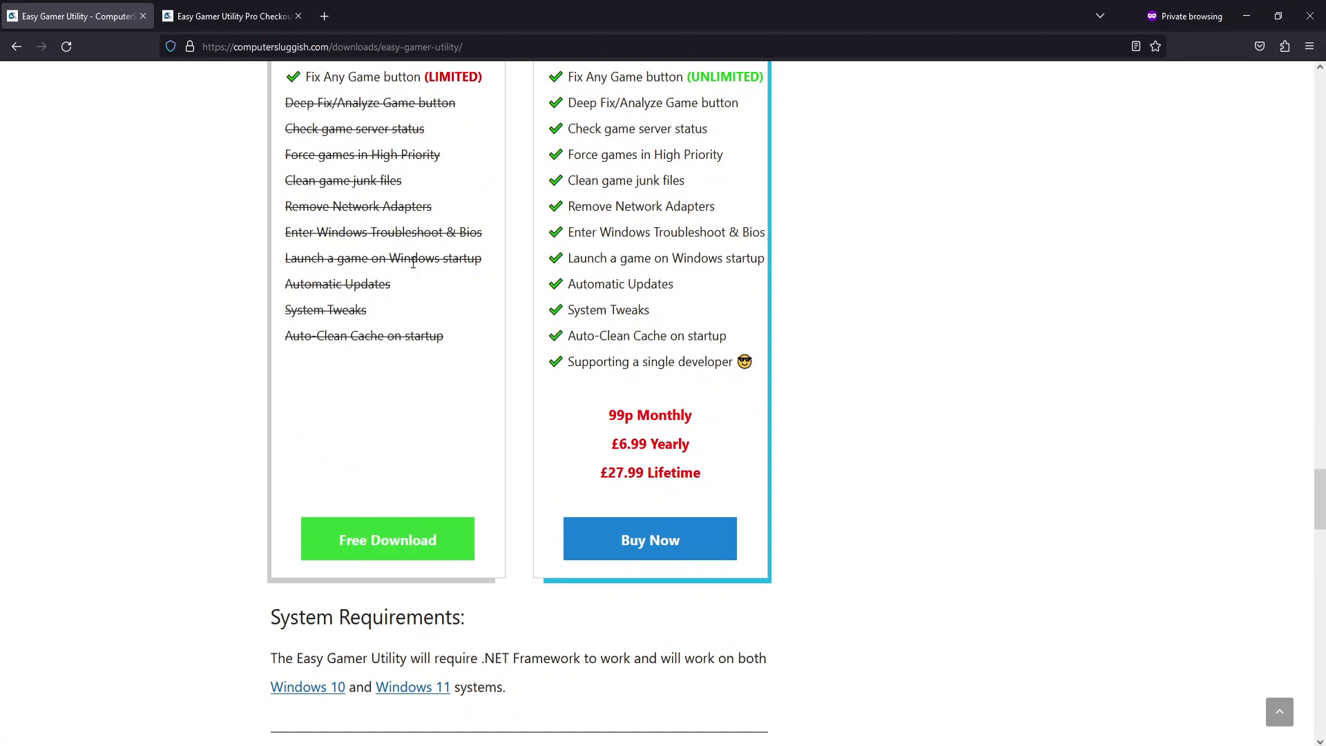
pyautogui.click(224, 18)
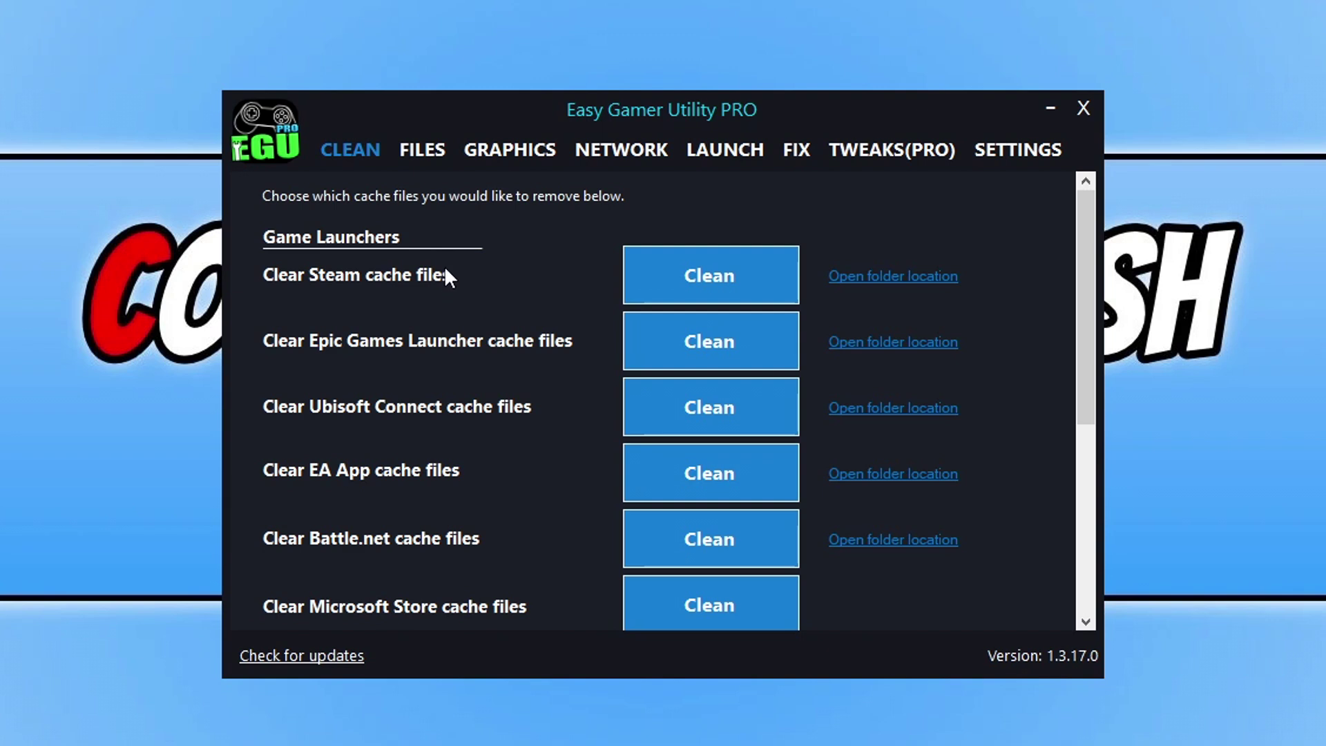
# Step: Clean the Steam cache, then the Microsoft Store cache, confirming each deletion and dismissing its log
pyautogui.click(757, 281)
pyautogui.click(736, 475)
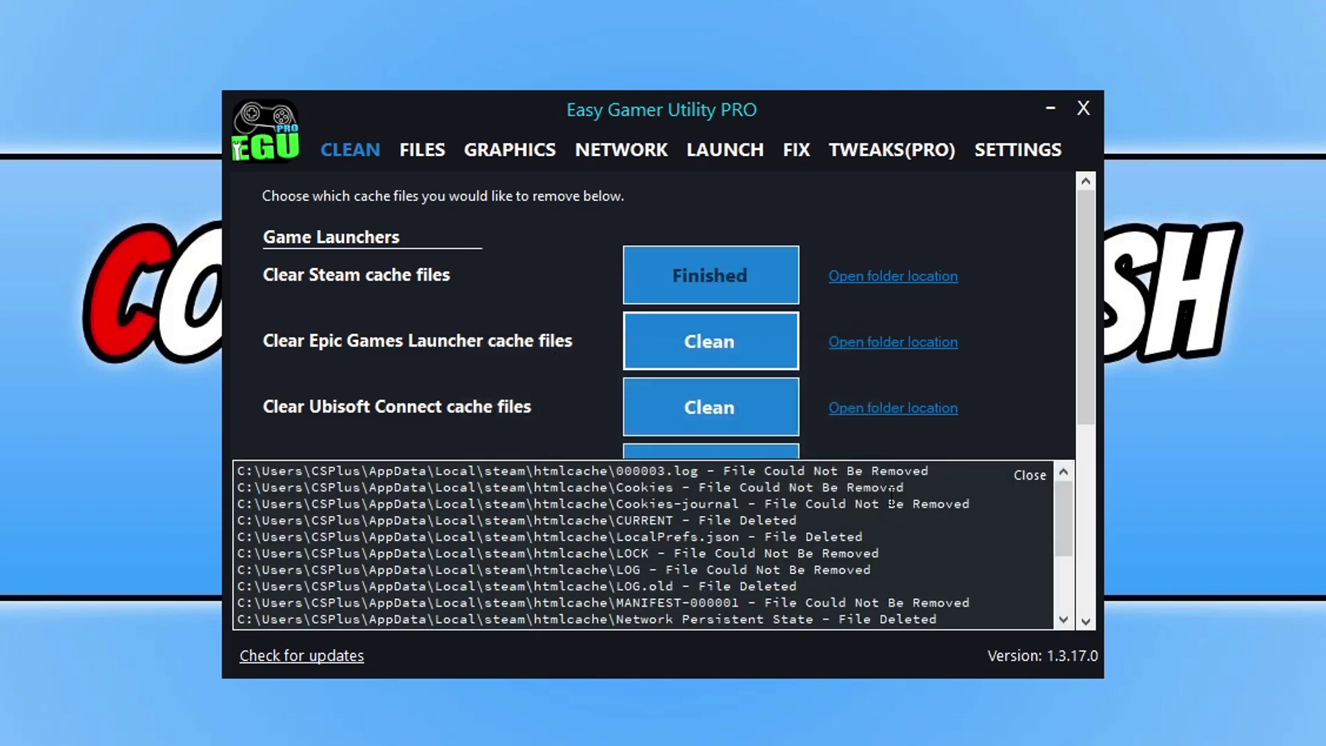
pyautogui.click(1023, 475)
pyautogui.scroll(-5, 967, 422)
pyautogui.scroll(2, 863, 394)
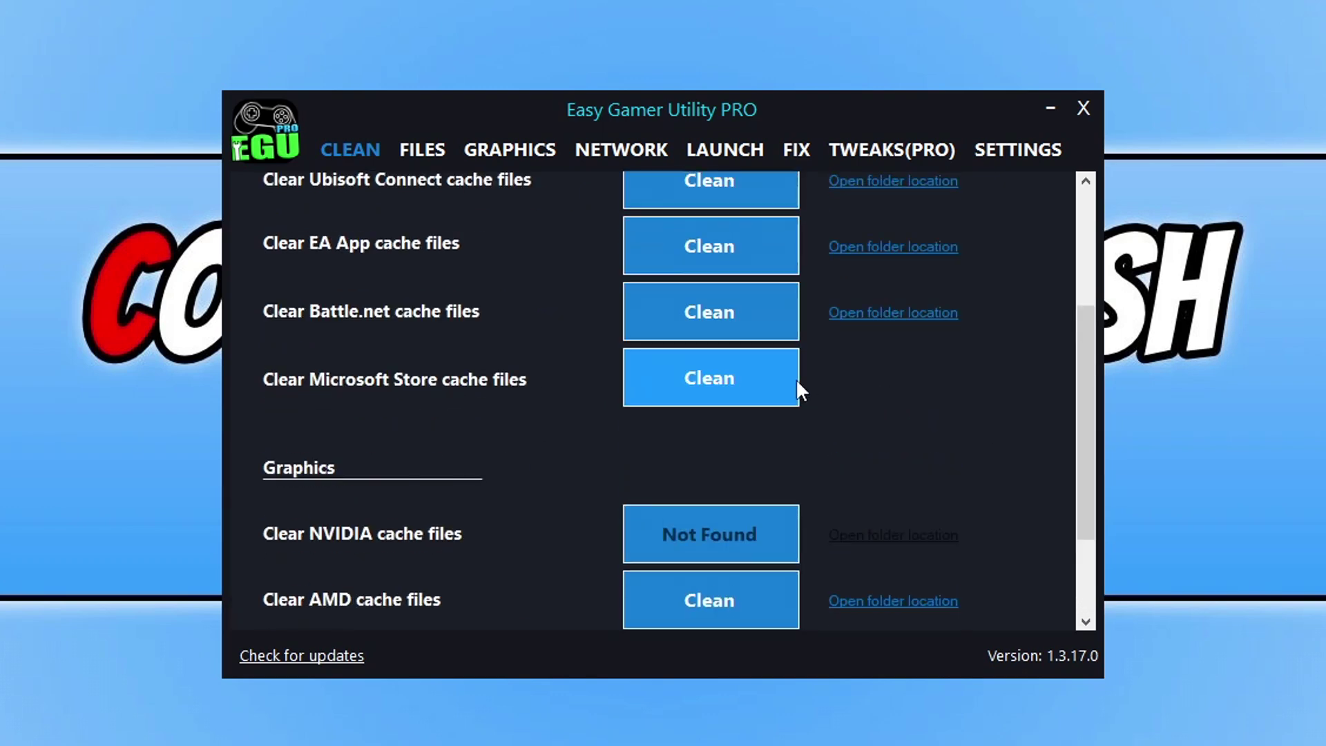
pyautogui.click(707, 380)
pyautogui.click(733, 478)
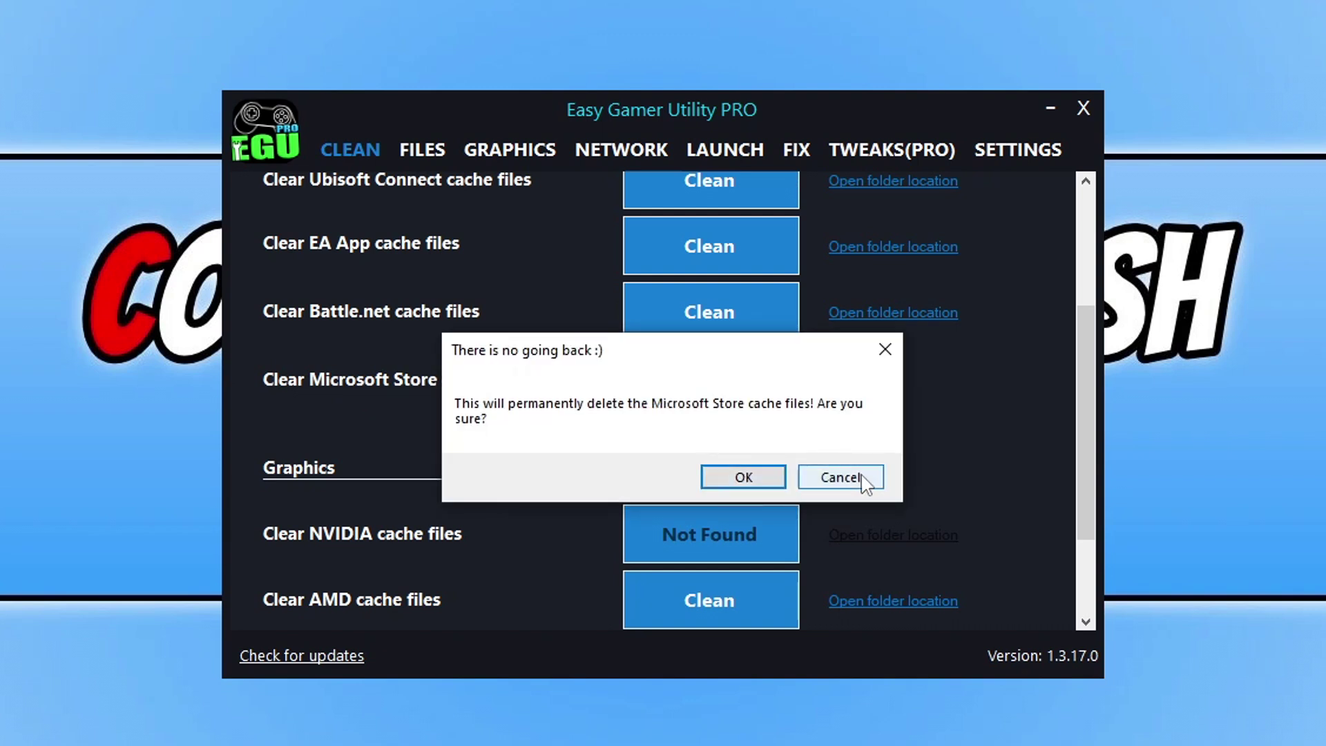
pyautogui.click(1029, 477)
# Step: Clean the AMD cache, then the DirectX Shader cache, confirming each deletion and dismissing the logs
pyautogui.scroll(-2, 732, 345)
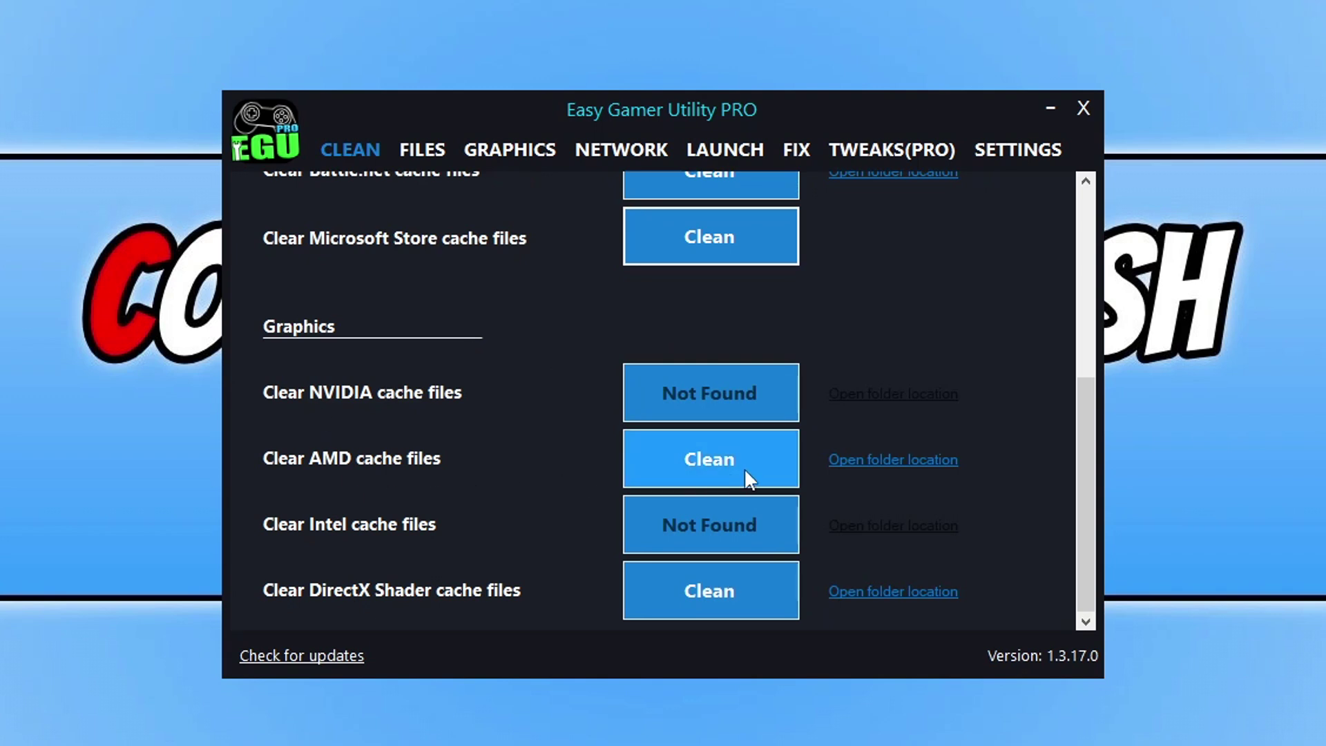
pyautogui.click(660, 477)
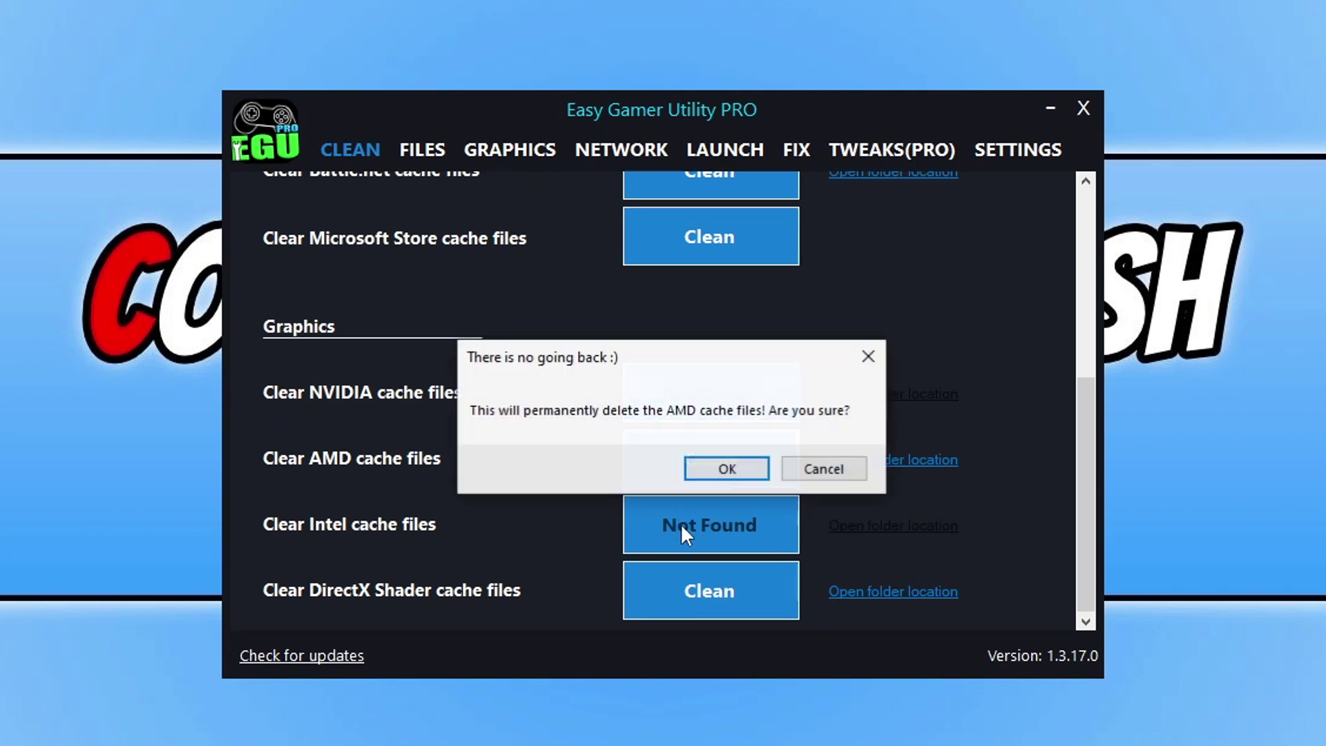
pyautogui.click(722, 467)
pyautogui.click(1026, 474)
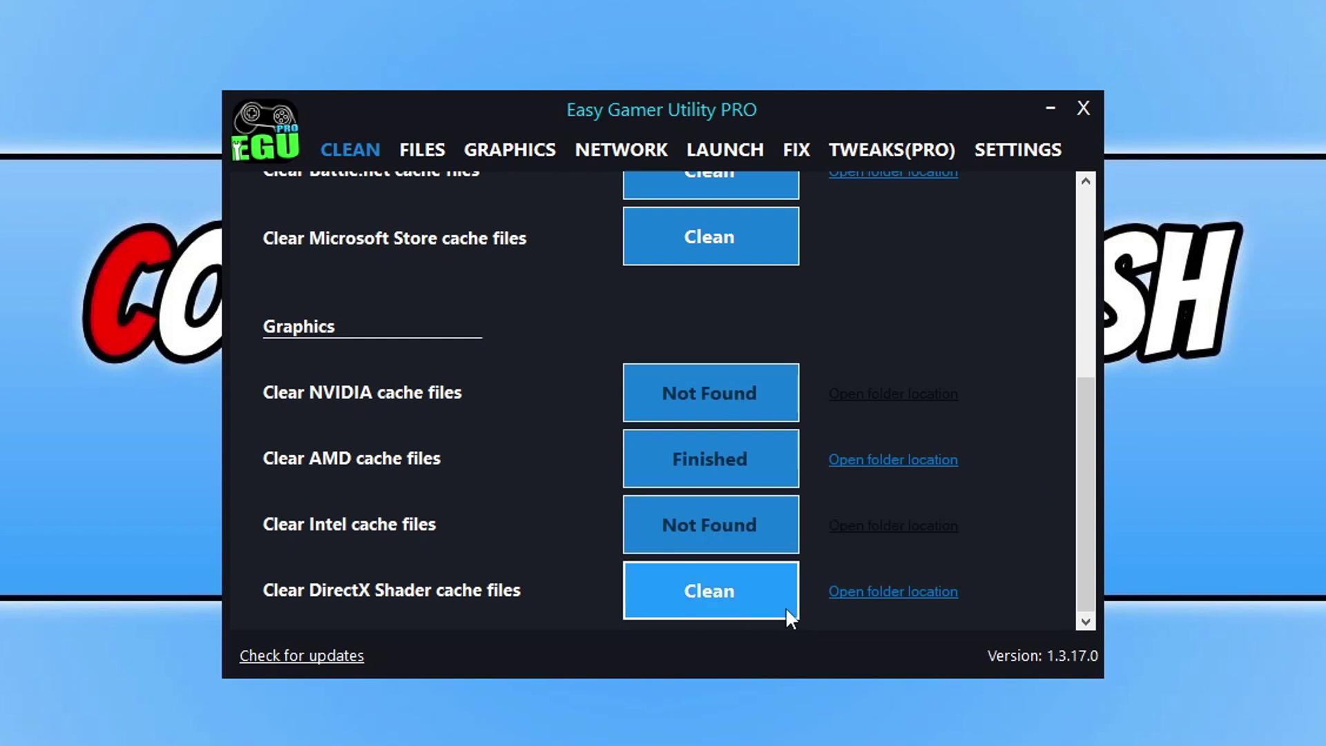
pyautogui.click(705, 598)
pyautogui.click(742, 474)
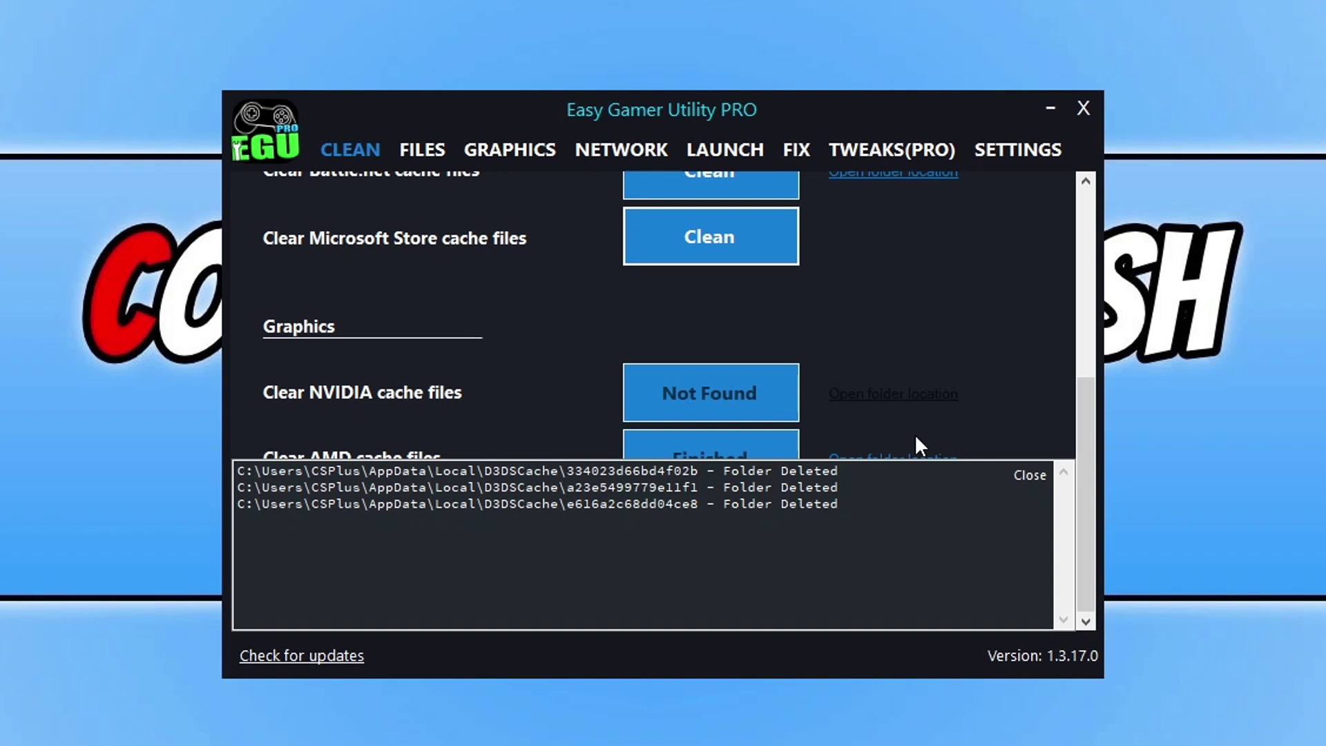
pyautogui.click(1029, 474)
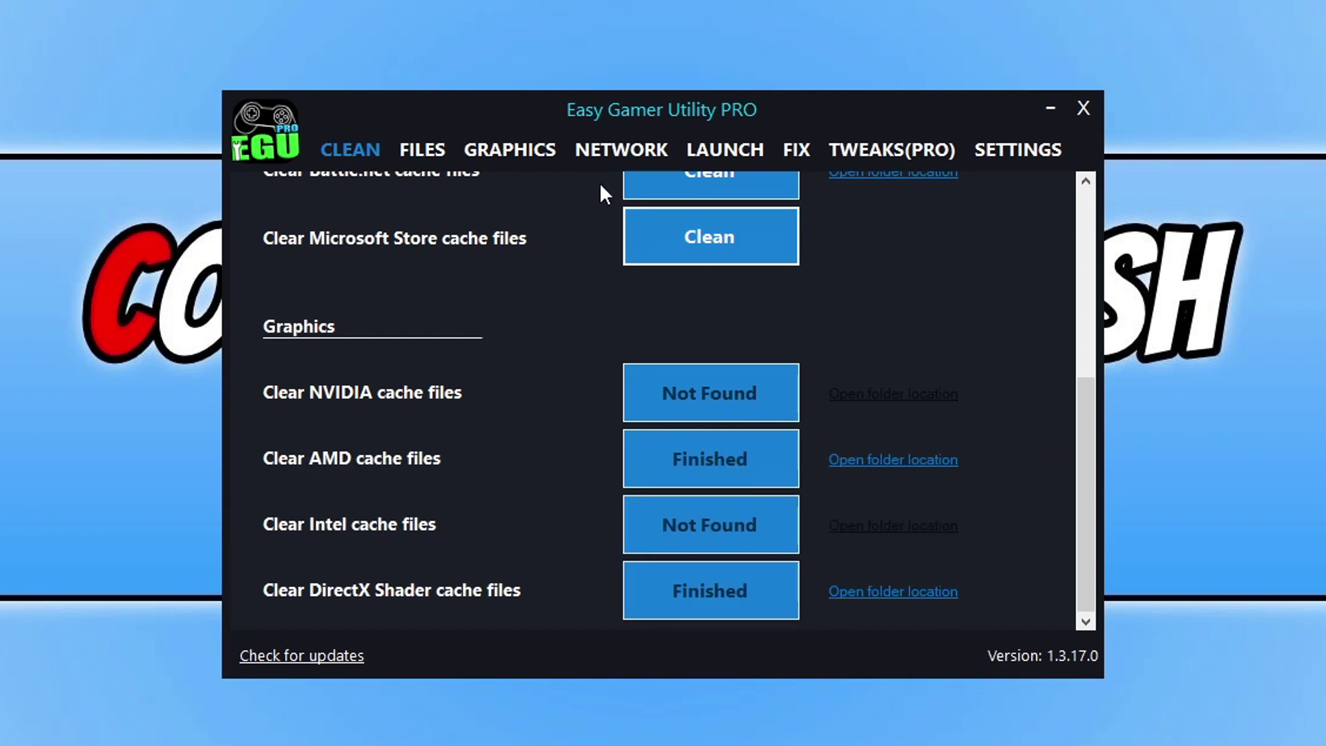
# Step: Start a custom game fix and try jumping to a pasted Cities2.exe path in the file picker
pyautogui.click(805, 147)
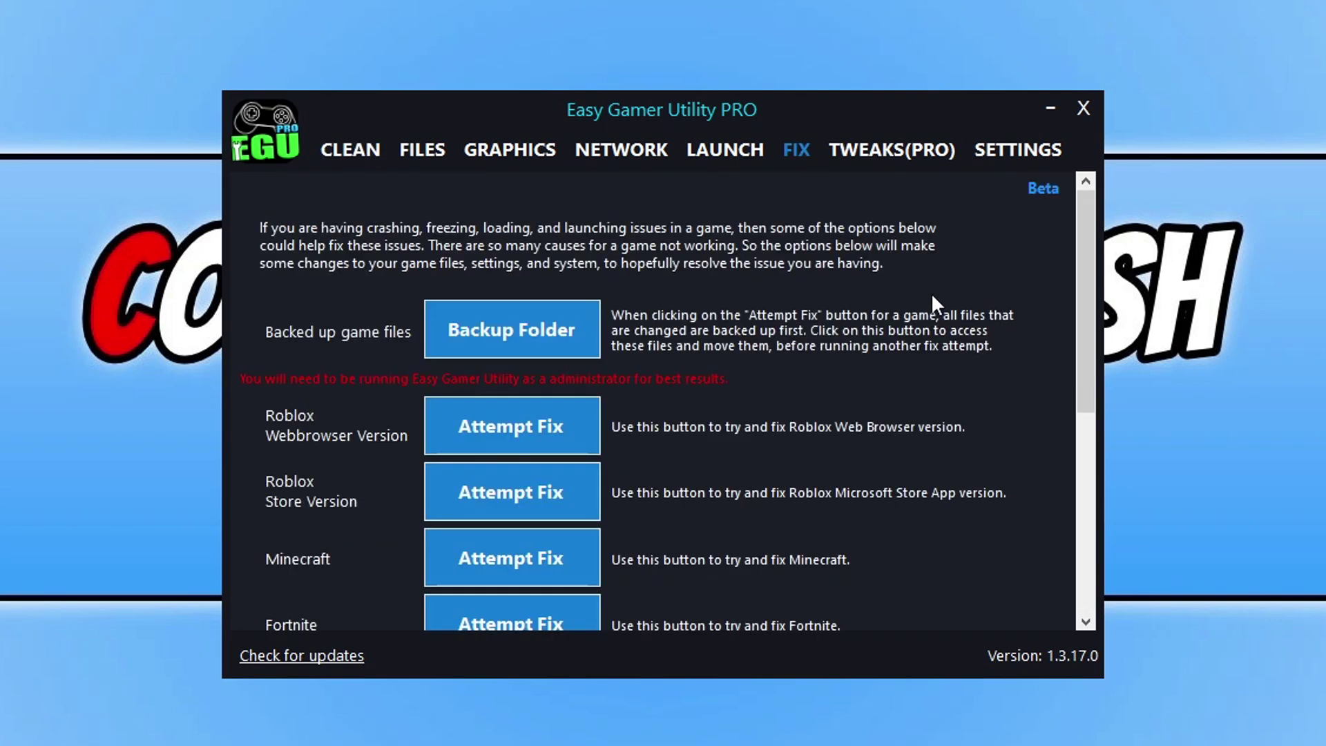
pyautogui.scroll(-5, 932, 296)
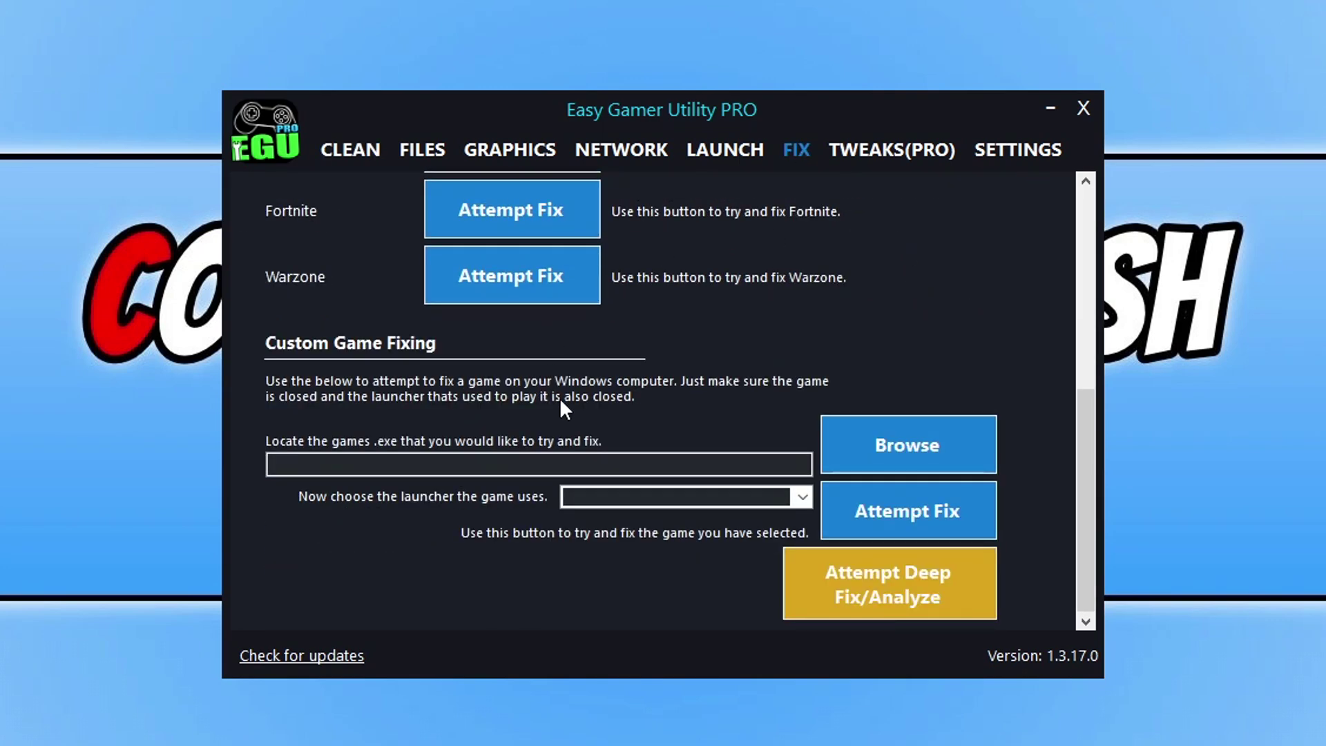
pyautogui.click(892, 445)
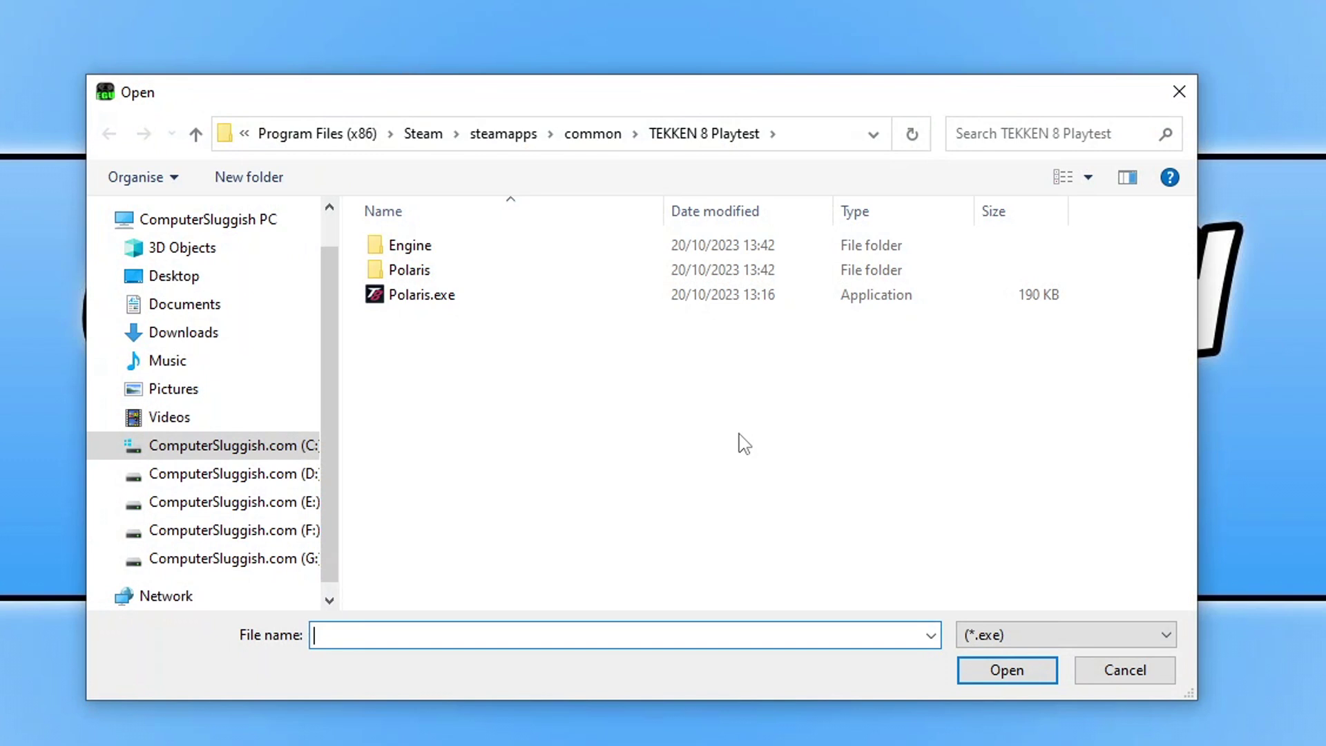
pyautogui.click(806, 131)
pyautogui.write('Cities2.exe')
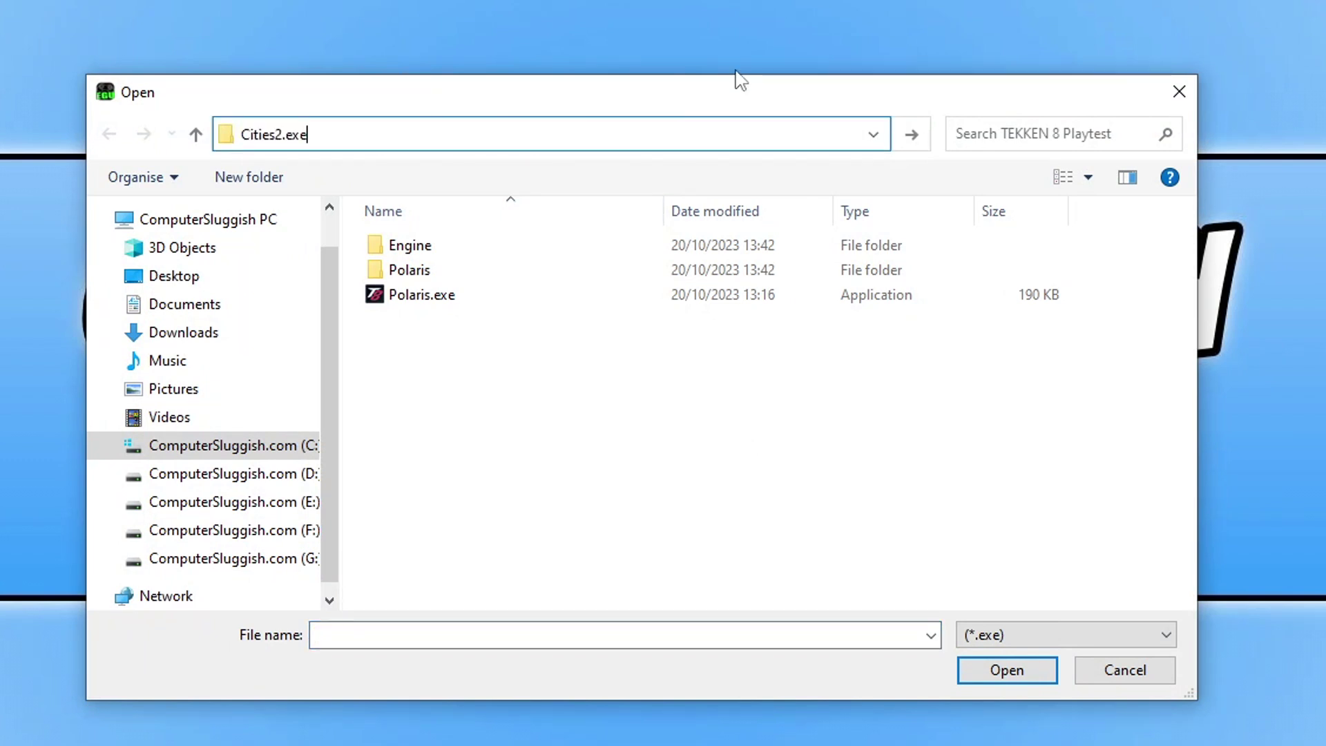
pyautogui.hotkey('ctrl', 'a')
pyautogui.click(547, 382)
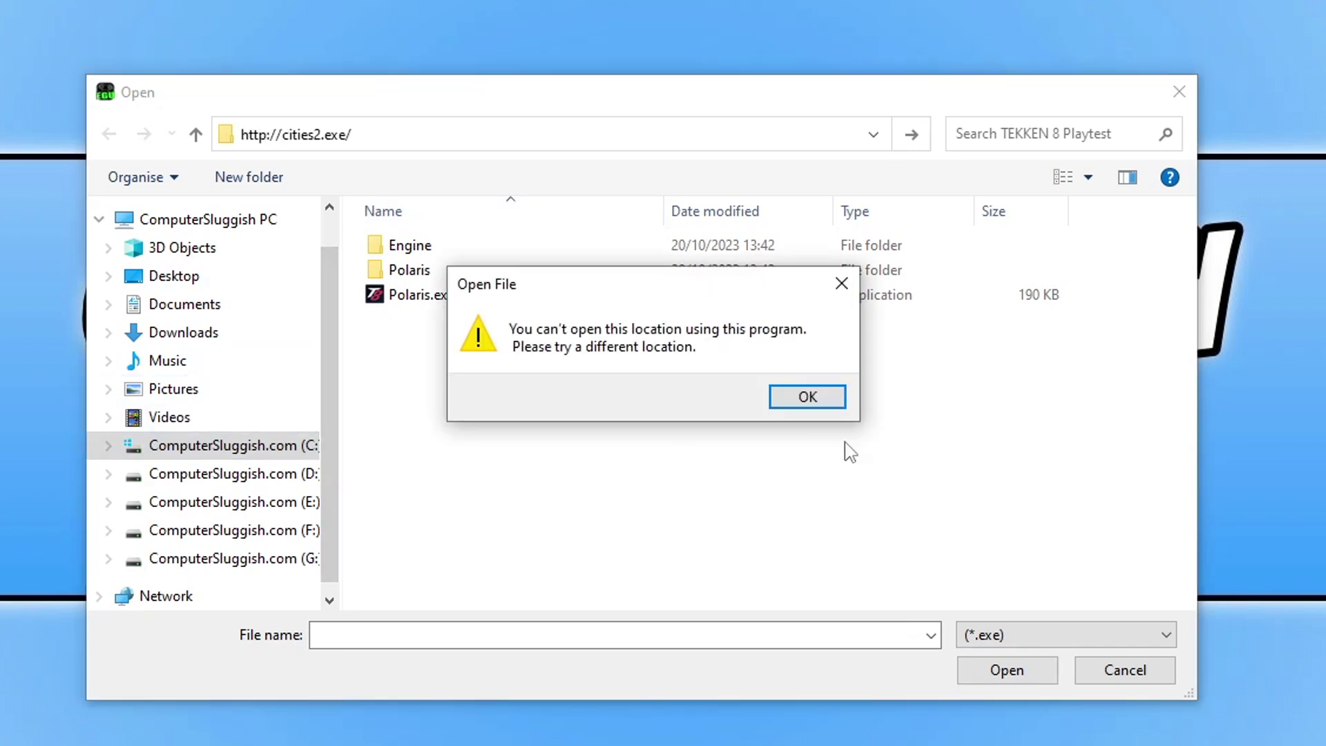
pyautogui.click(809, 408)
# Step: Browse to XboxGames\Cities- Skylines II - PC Edition\Content, try Cities2.exe, and copy the folder path
pyautogui.click(280, 449)
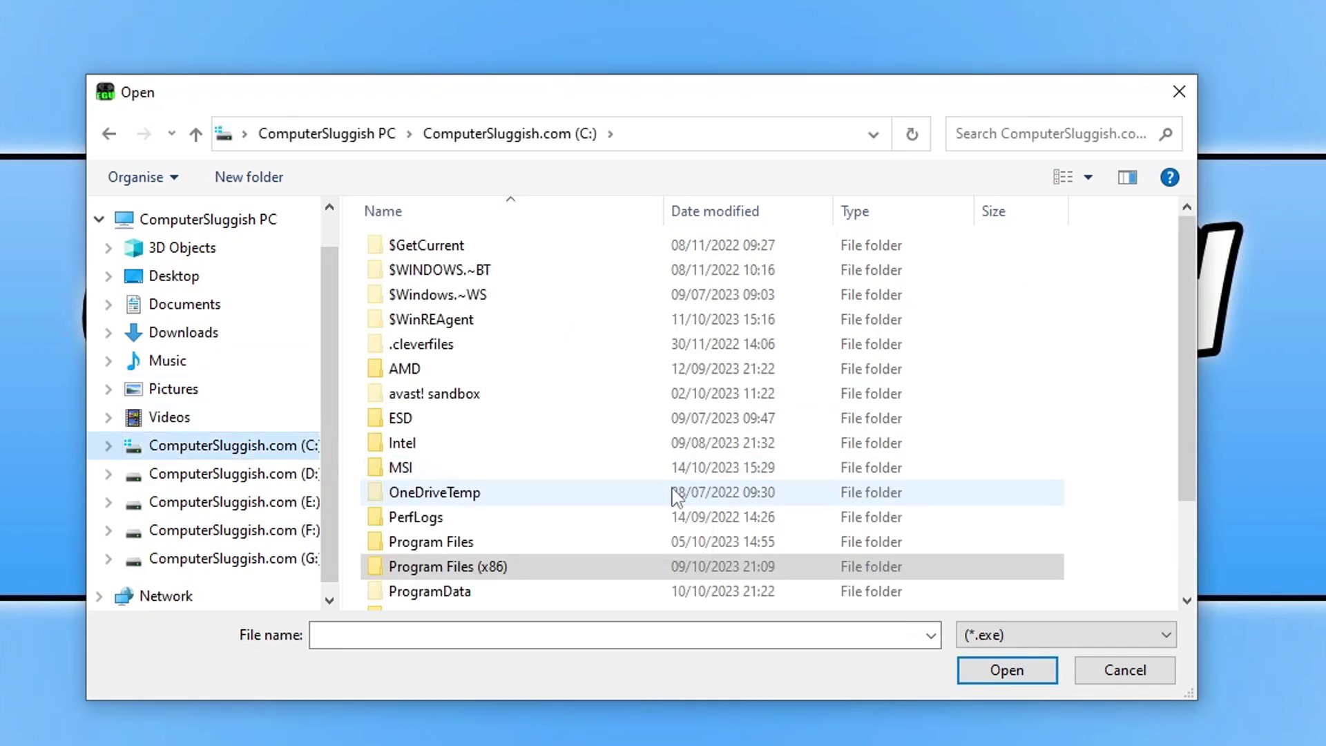
pyautogui.scroll(-2, 804, 456)
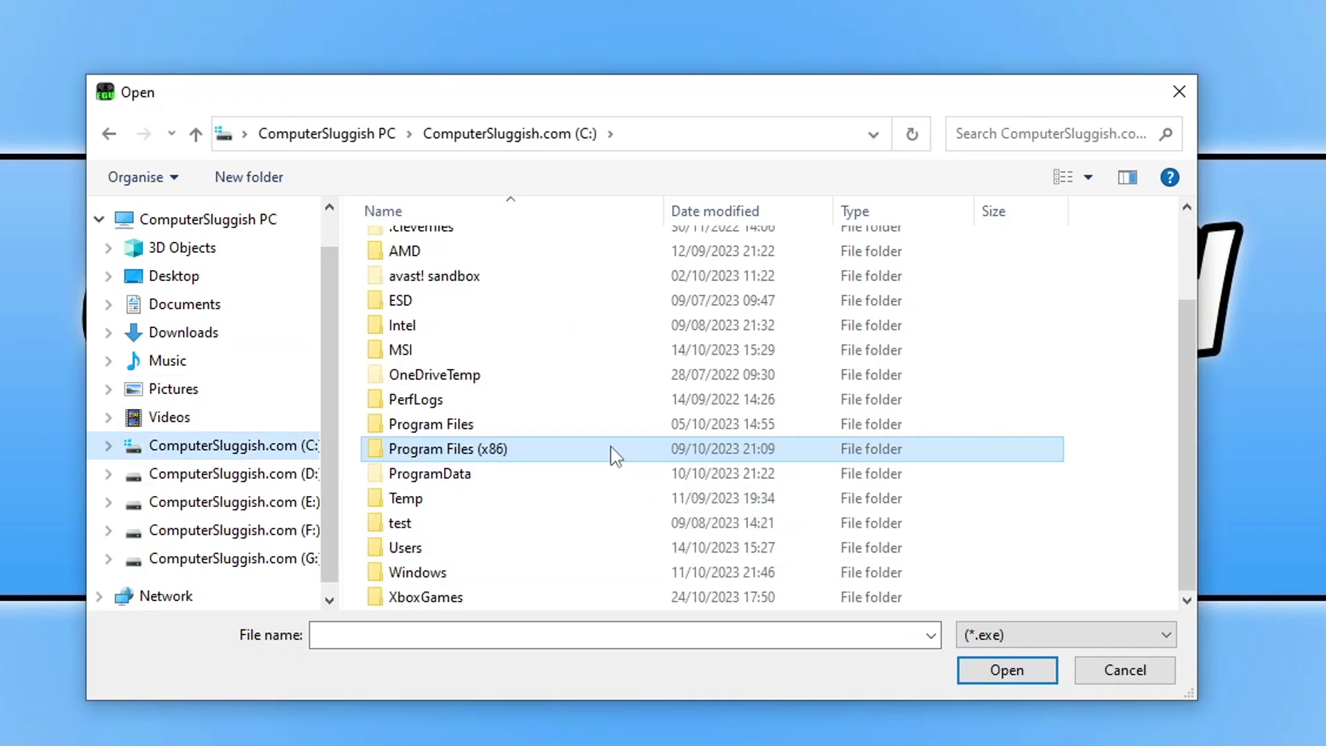
pyautogui.doubleClick(434, 599)
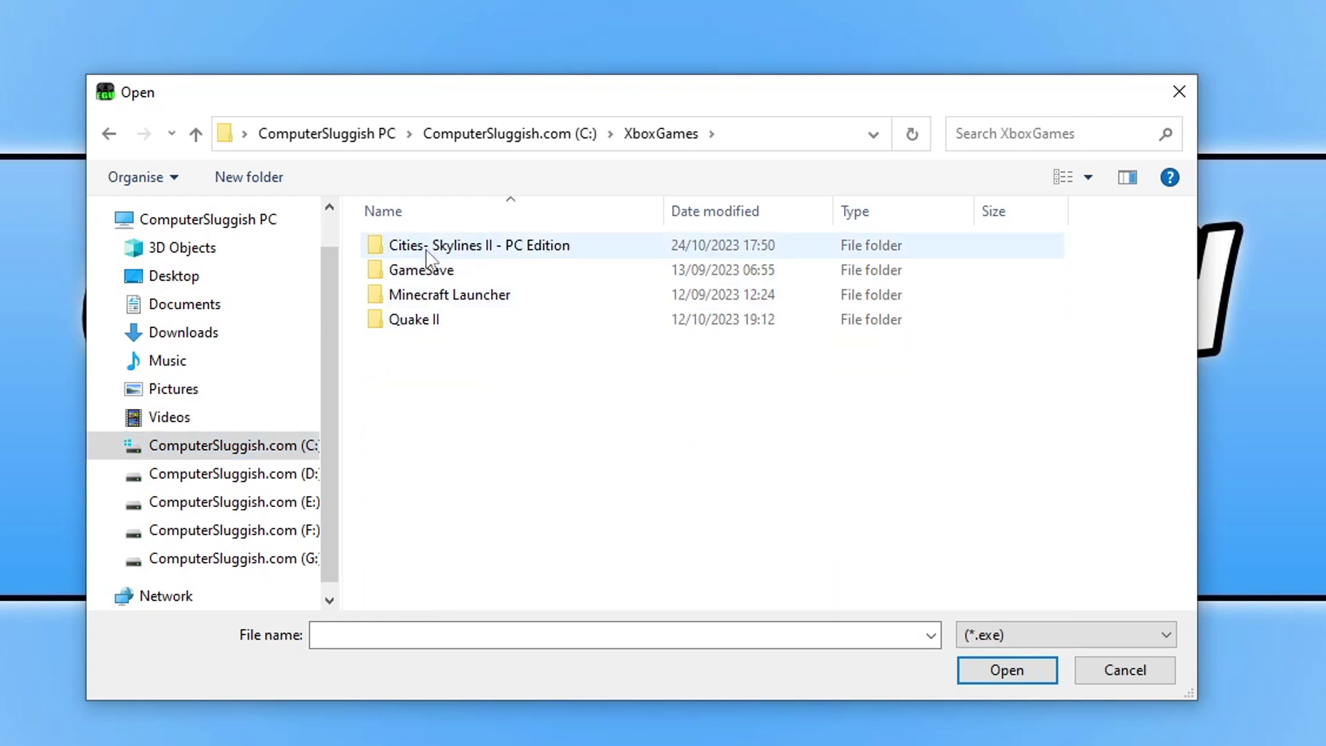
pyautogui.doubleClick(477, 250)
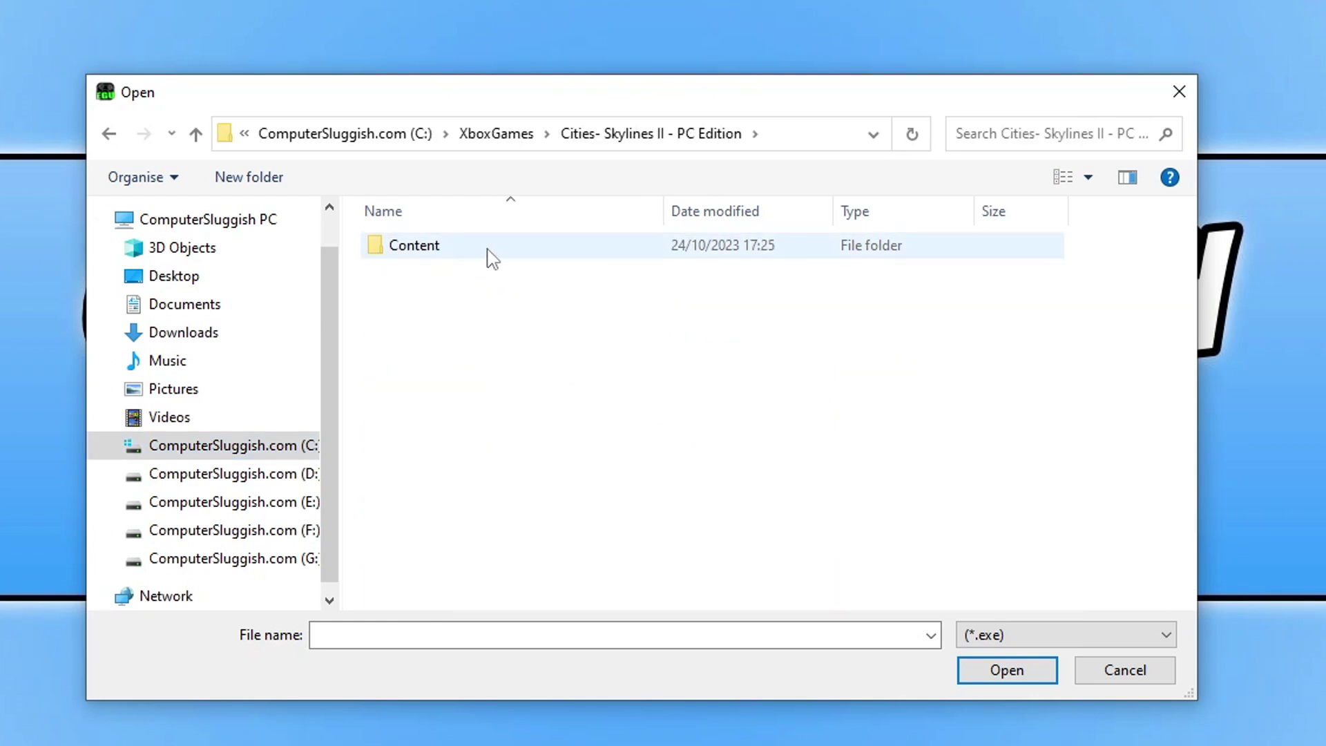
pyautogui.doubleClick(485, 252)
pyautogui.click(456, 344)
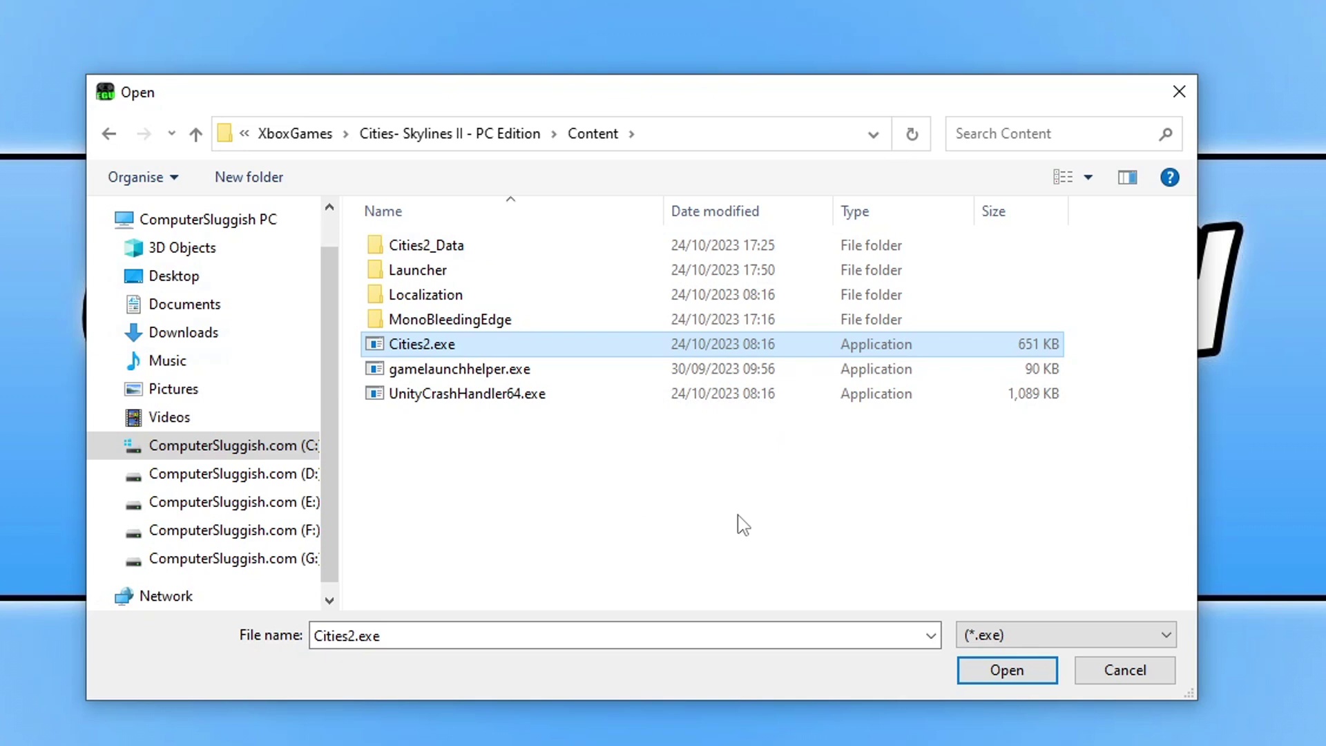
pyautogui.click(1008, 674)
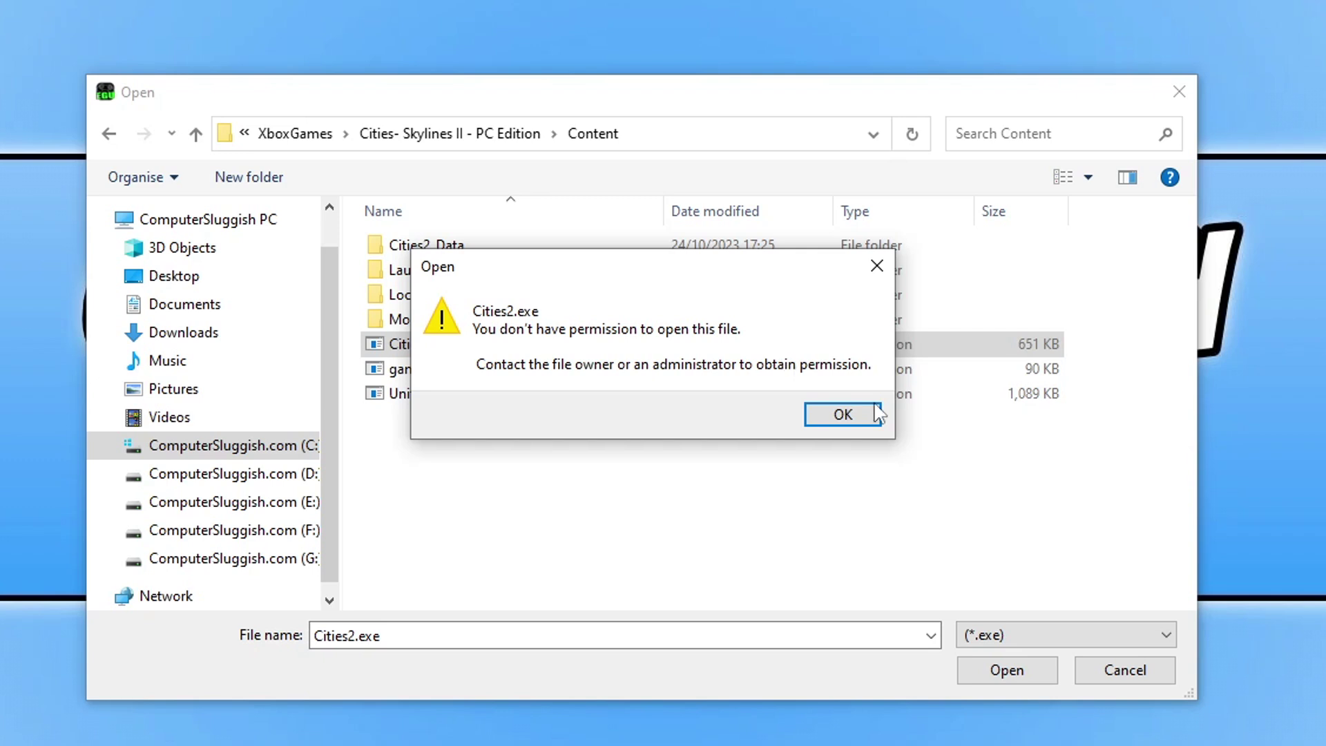
pyautogui.click(840, 418)
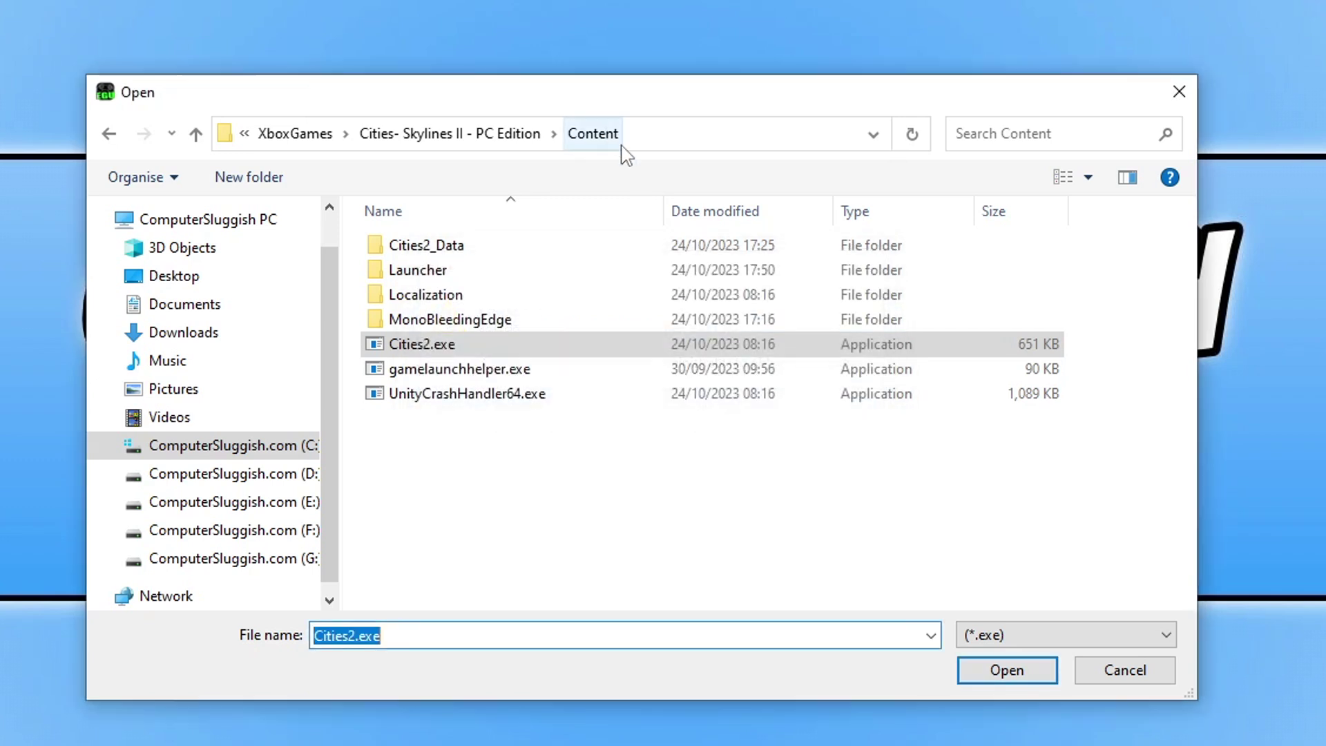
pyautogui.click(675, 139)
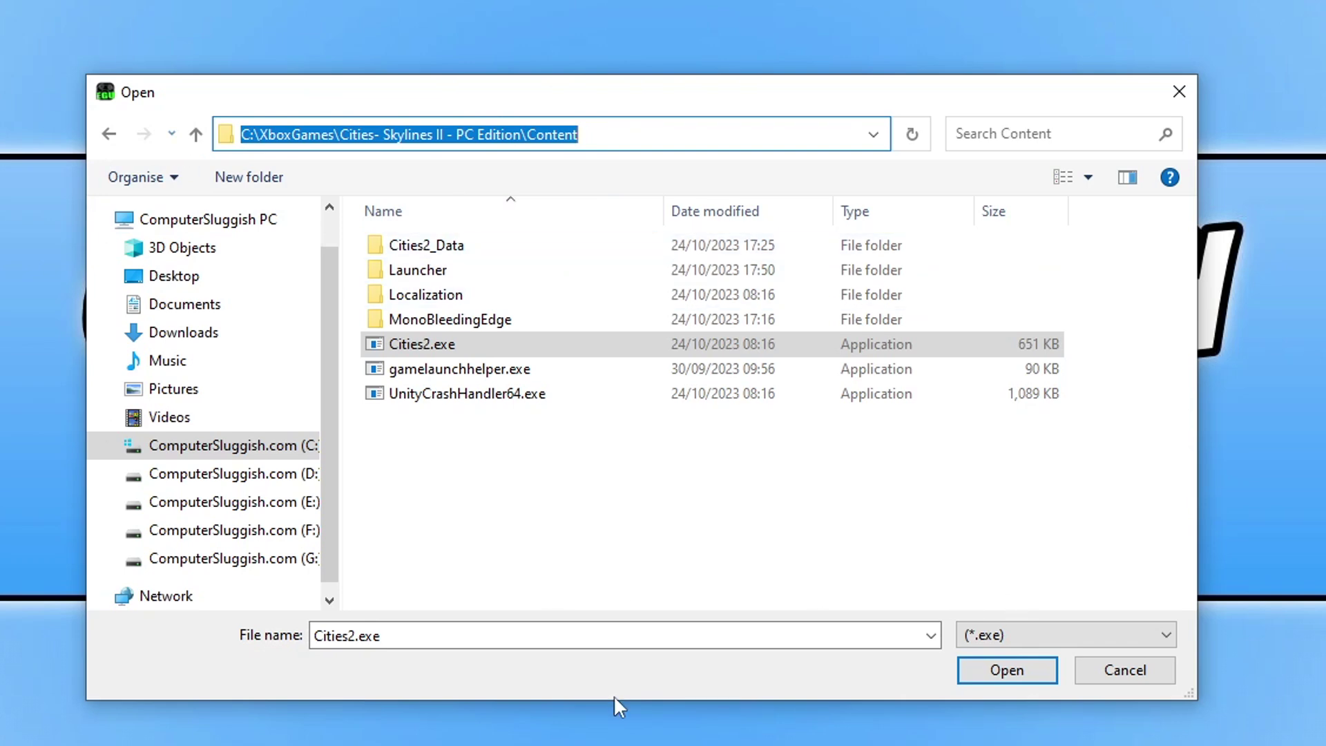
pyautogui.click(1132, 679)
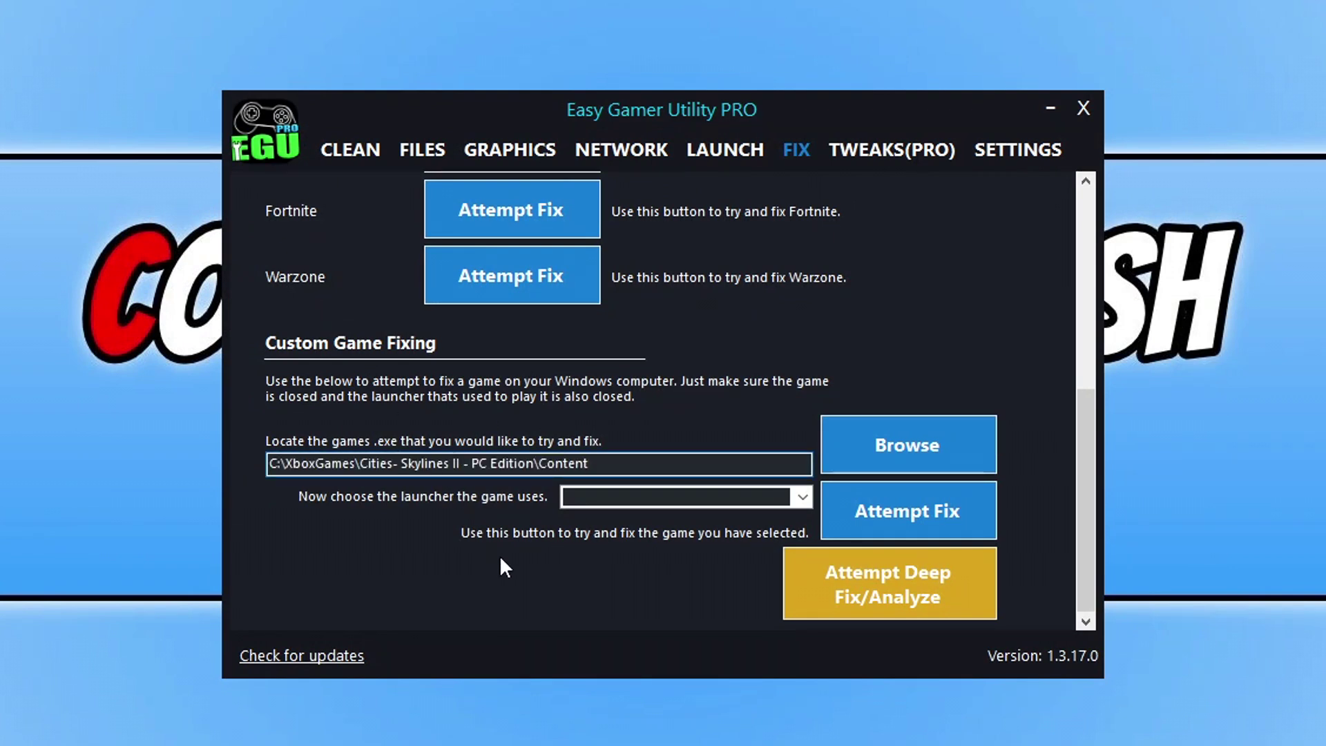
# Step: Append \cities2.exe to the Content path, choose the Xbox App/Microsoft Store launcher, and attempt the fix
pyautogui.write('\\cities2.exe')
pyautogui.click(800, 497)
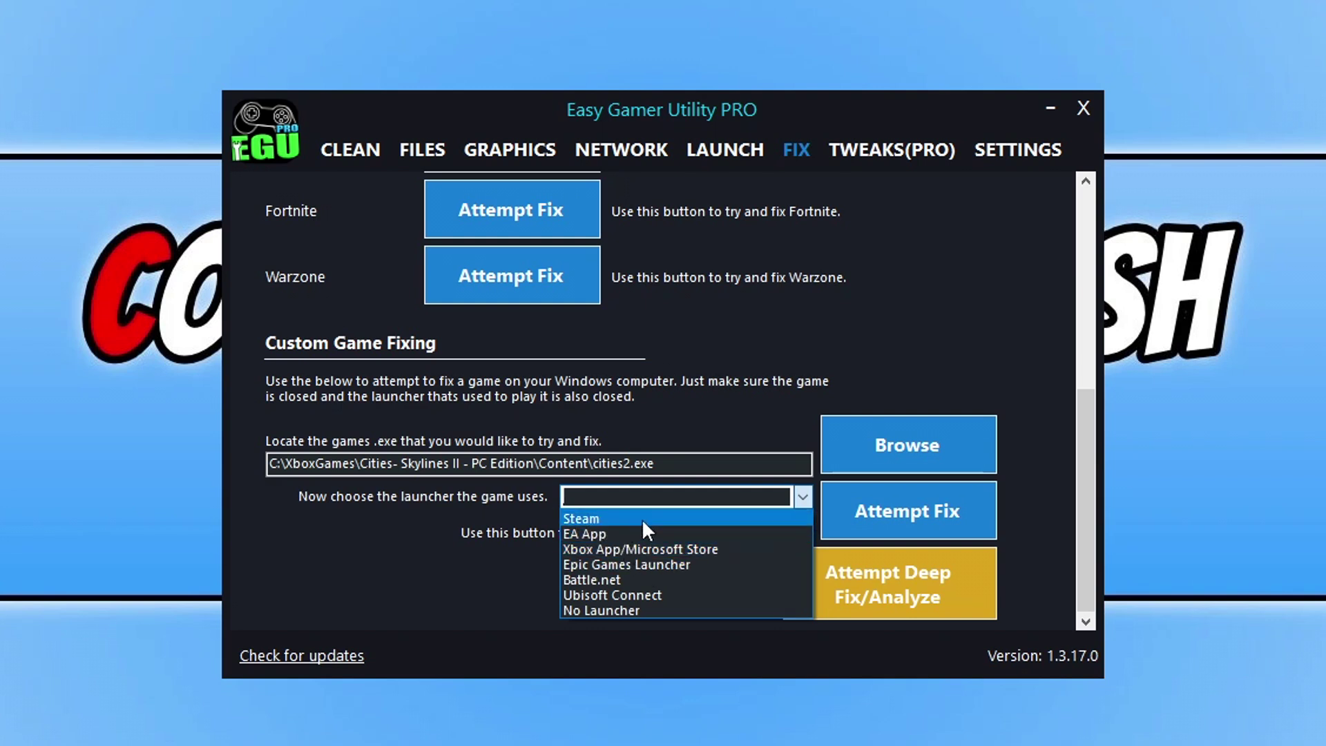
pyautogui.click(648, 548)
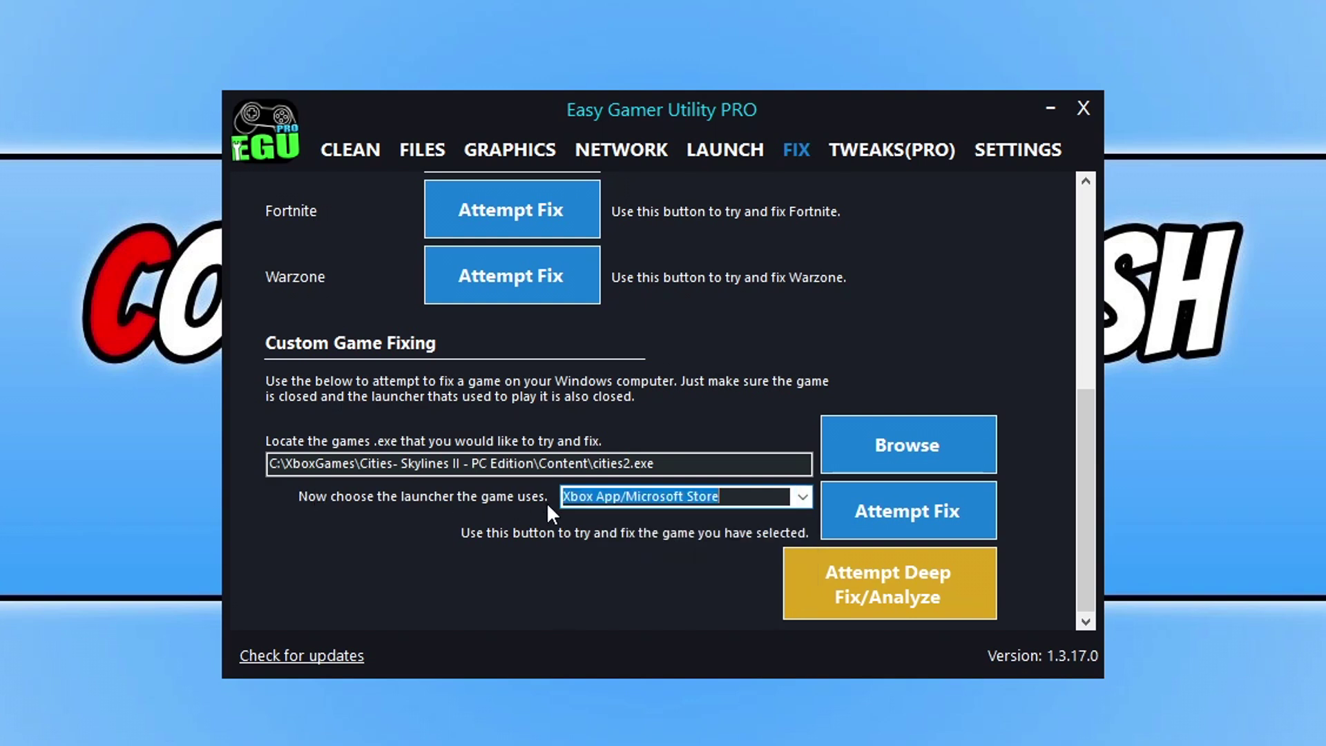
pyautogui.click(893, 508)
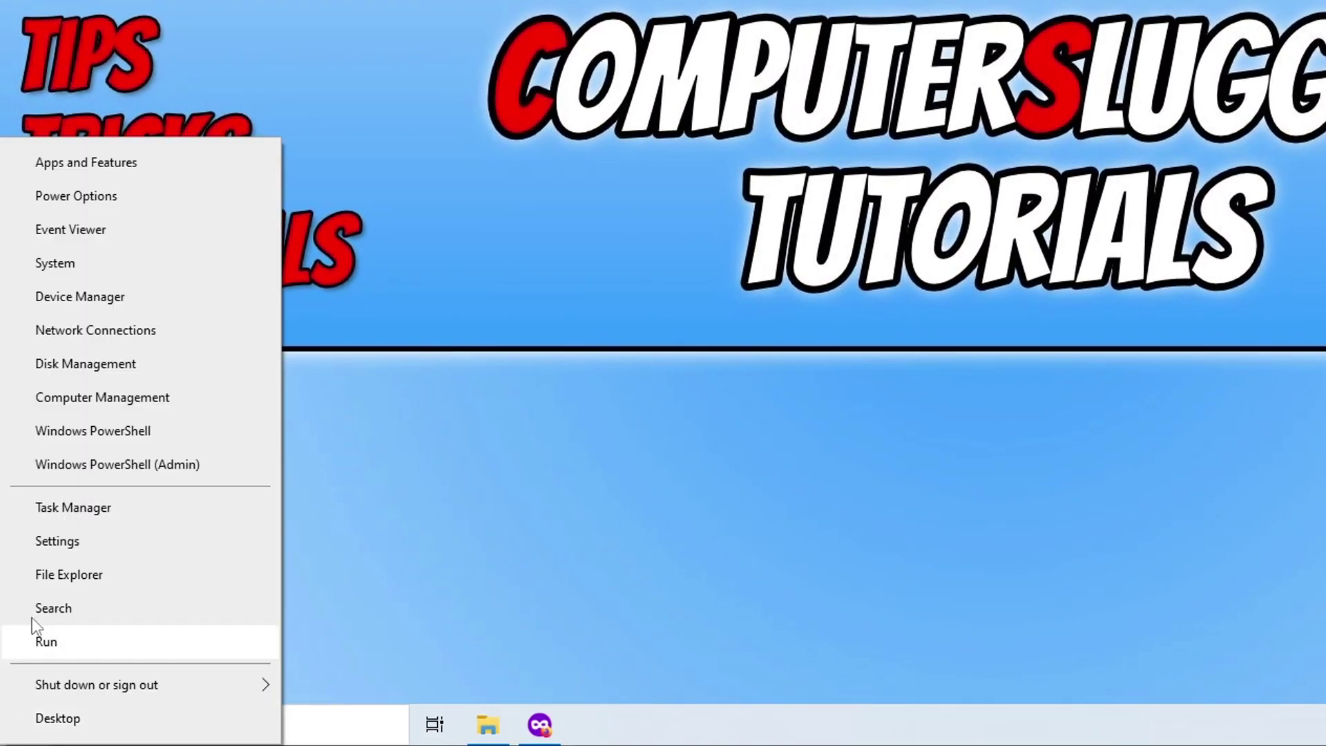
# Step: Open Windows Settings' Update & Security page to confirm Windows is up to date
pyautogui.click(132, 549)
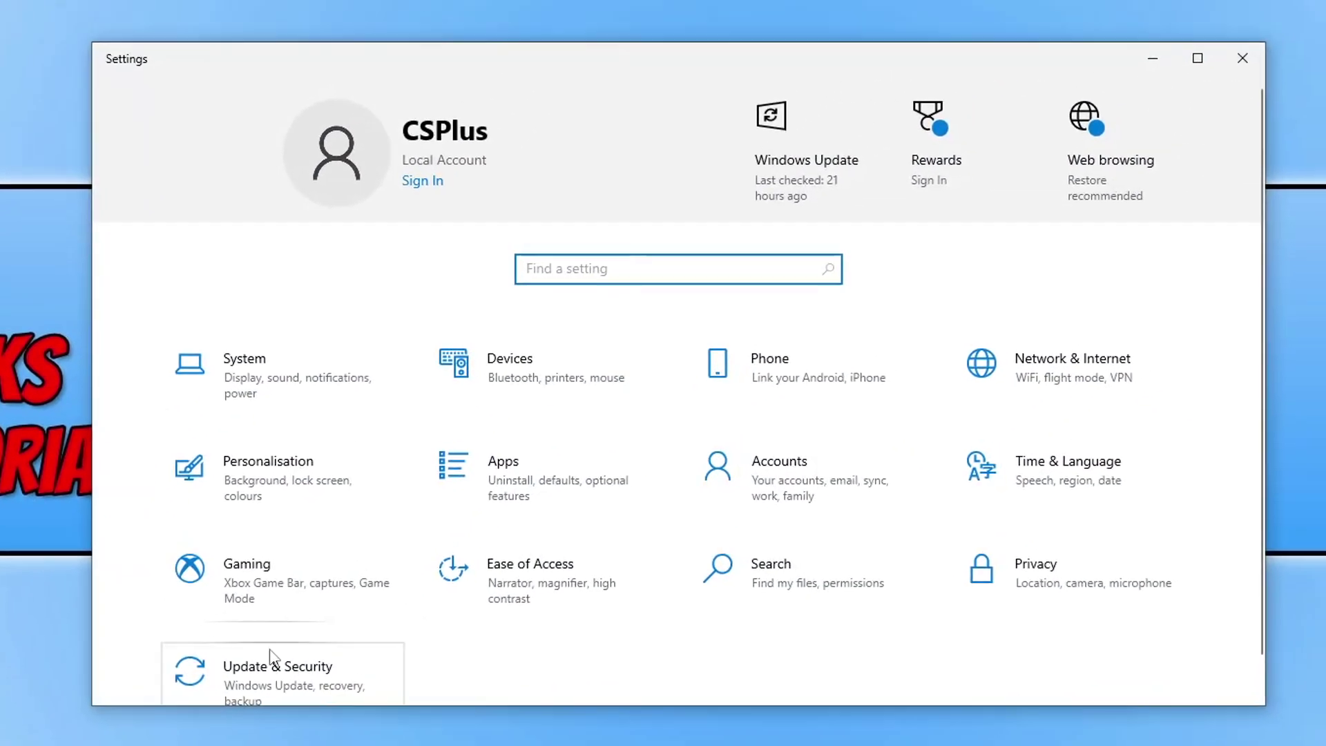
pyautogui.click(271, 657)
pyautogui.moveTo(641, 72); pyautogui.dragTo(695, 42)
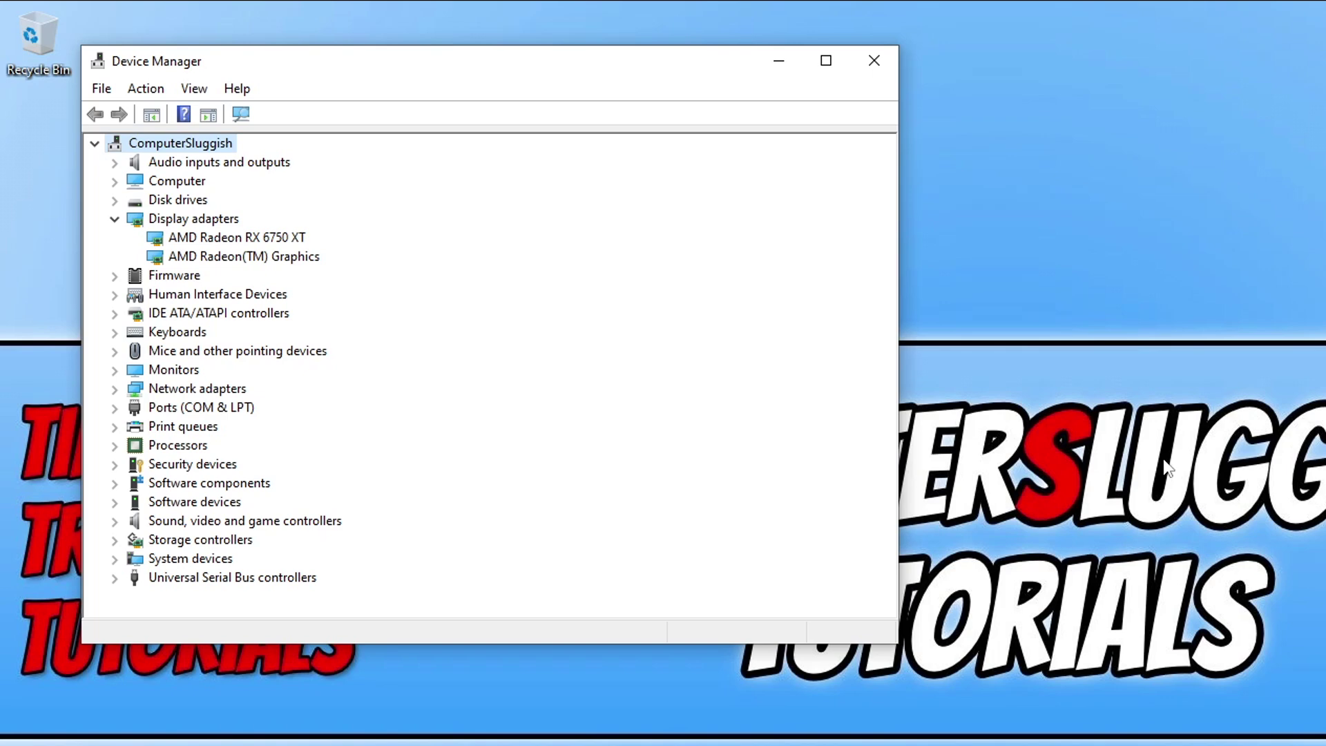
# Step: Bring up Windows search over the Device Manager window
pyautogui.press('super')
# Step: Launch Easy Gamer Utility via an 'easy' search, close its Error Log, and go to GRAPHICS
pyautogui.write('easy')
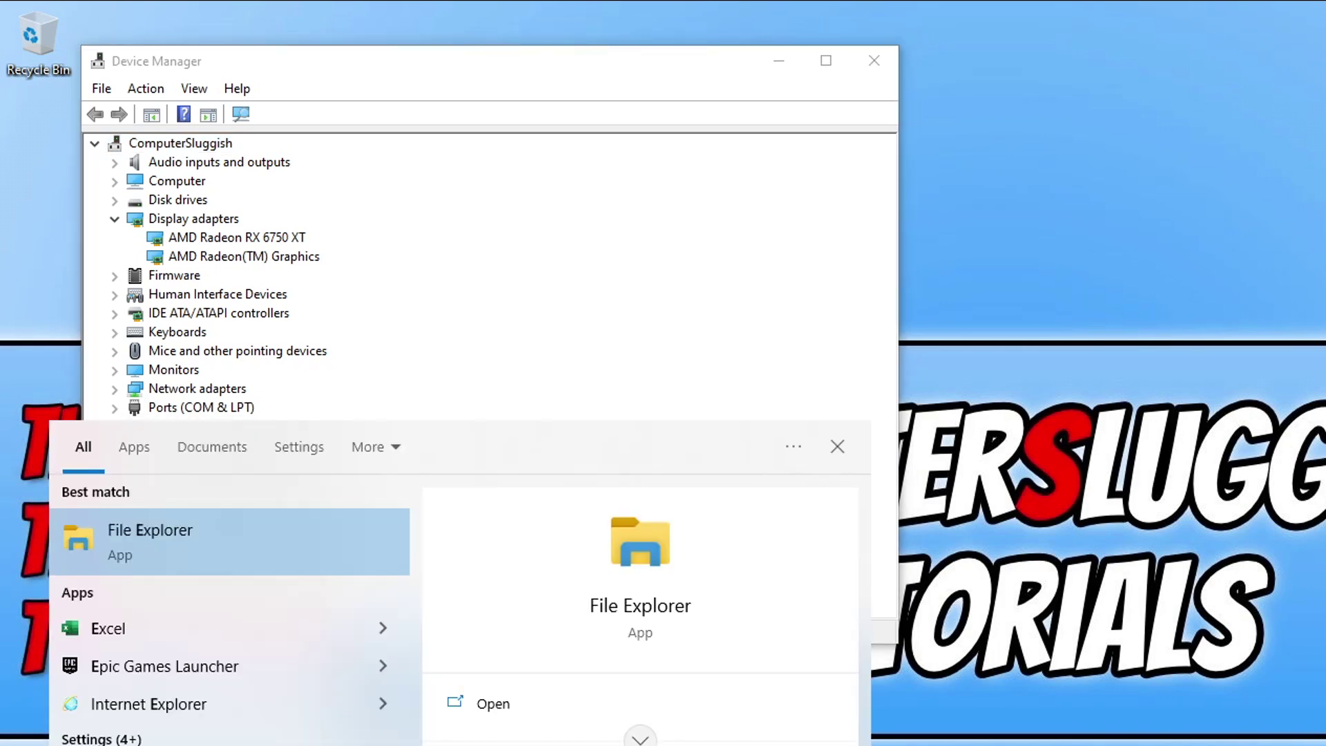
pyautogui.click(319, 558)
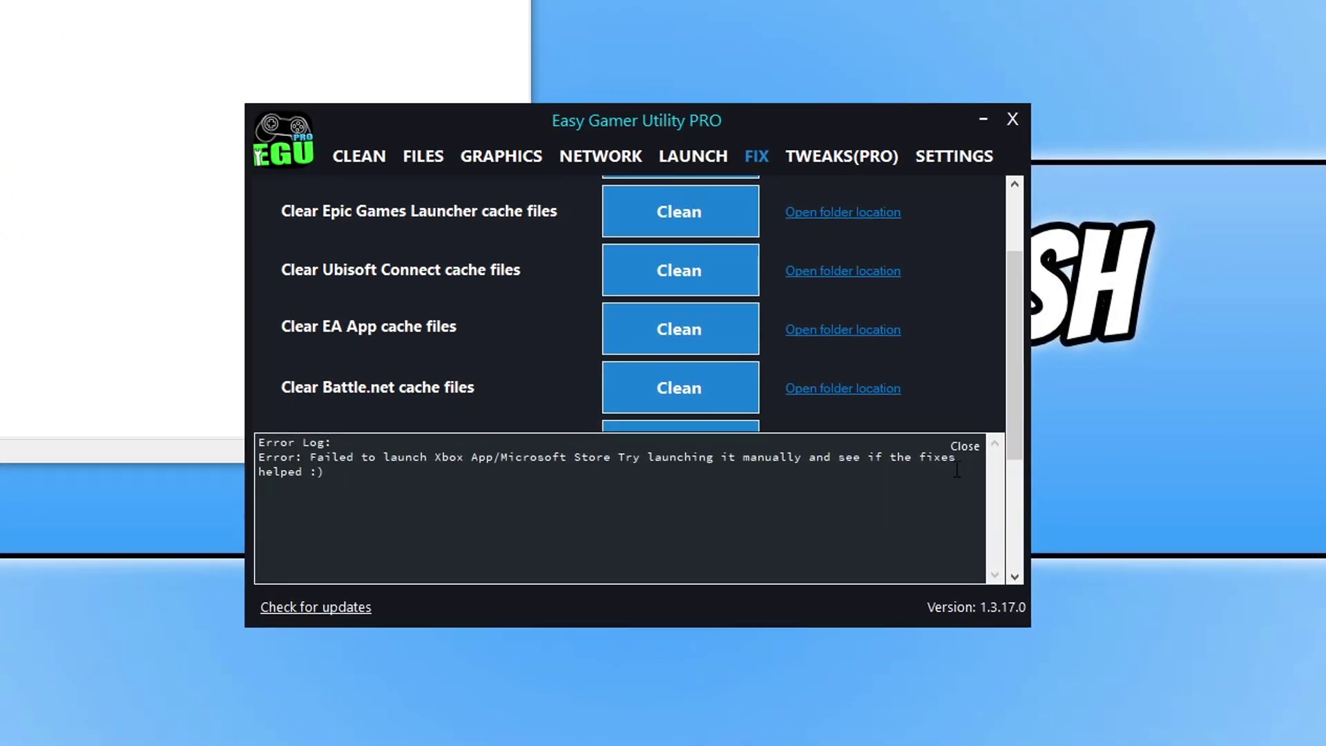
pyautogui.click(966, 447)
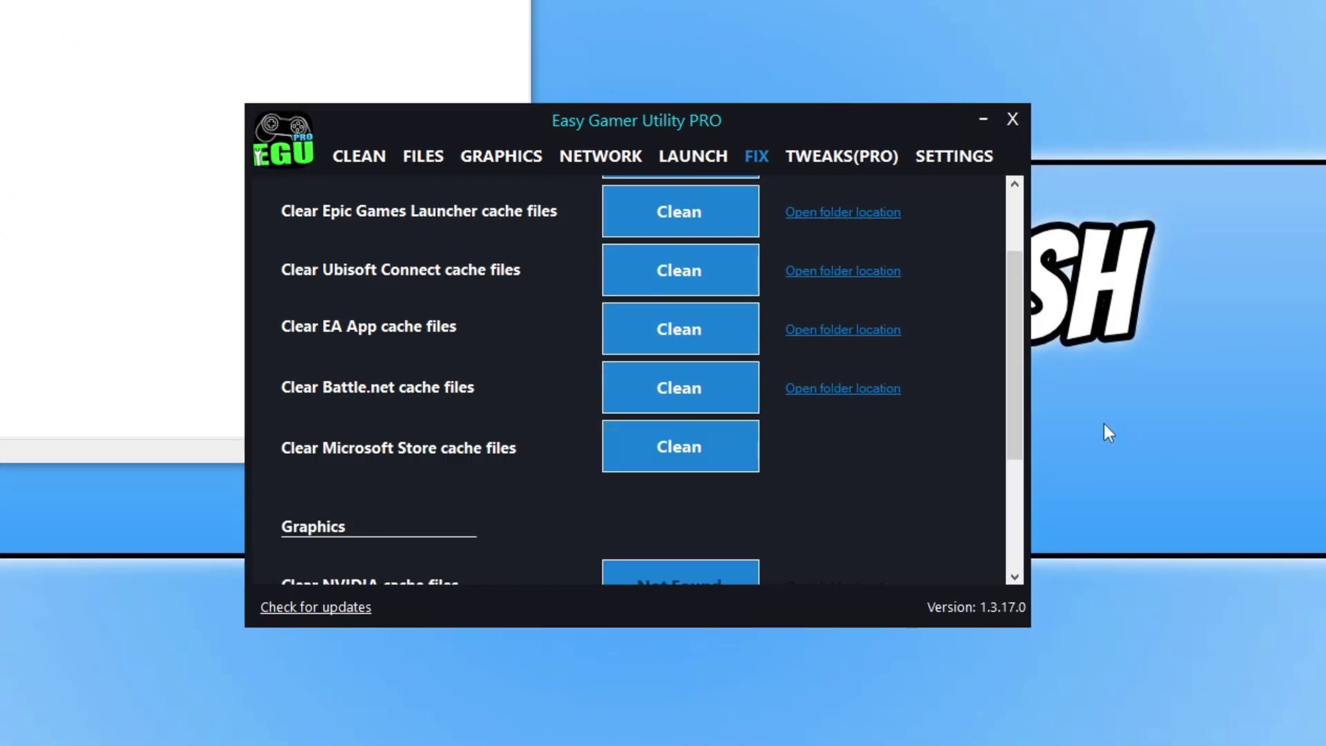
pyautogui.click(481, 166)
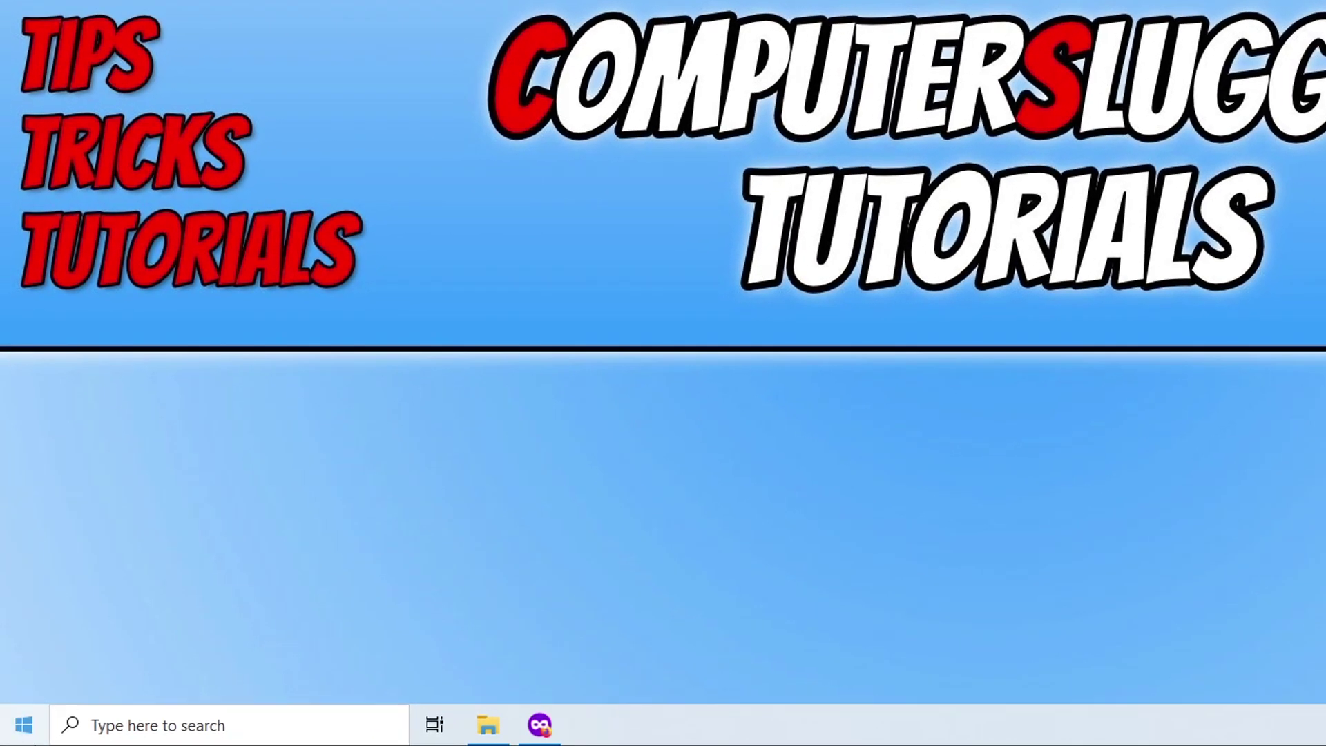
# Step: Open Control Panel via a 'control' search, switch to Small icons, and verify the High performance power plan
pyautogui.click(28, 732)
pyautogui.write('control')
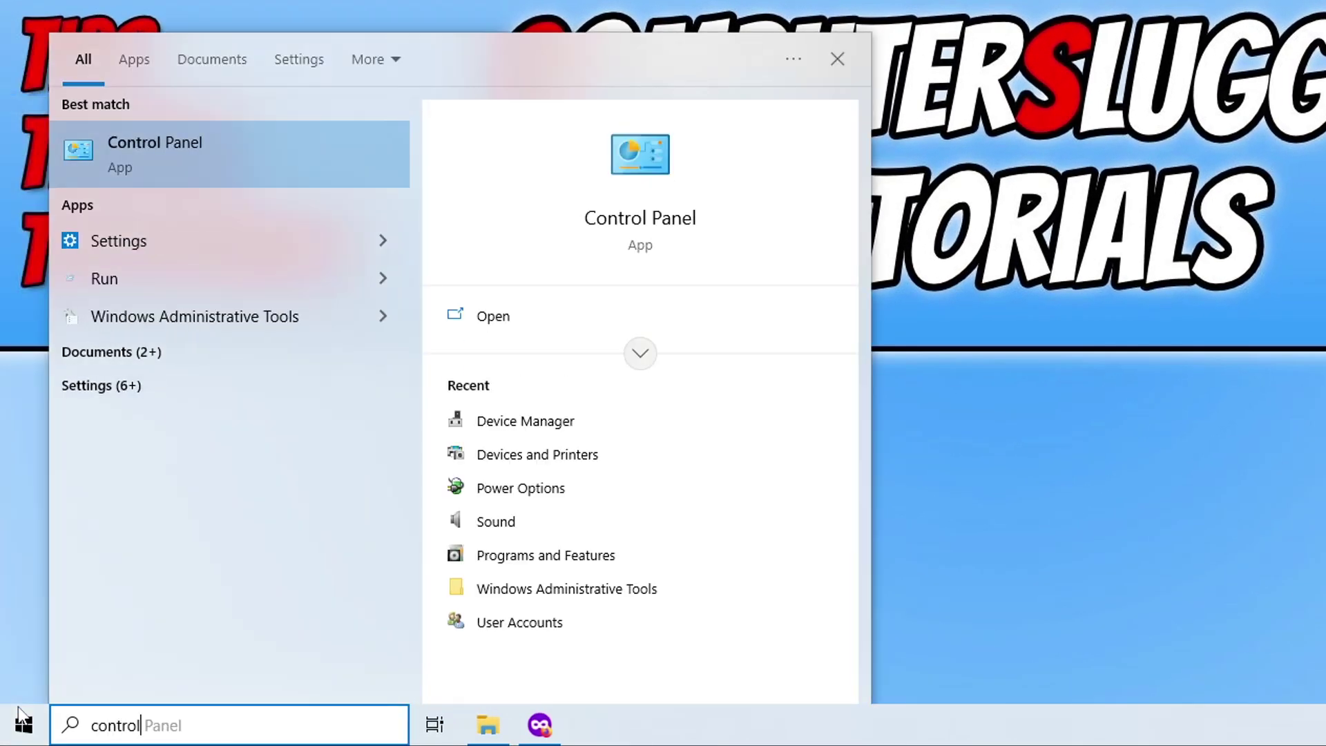
pyautogui.click(196, 182)
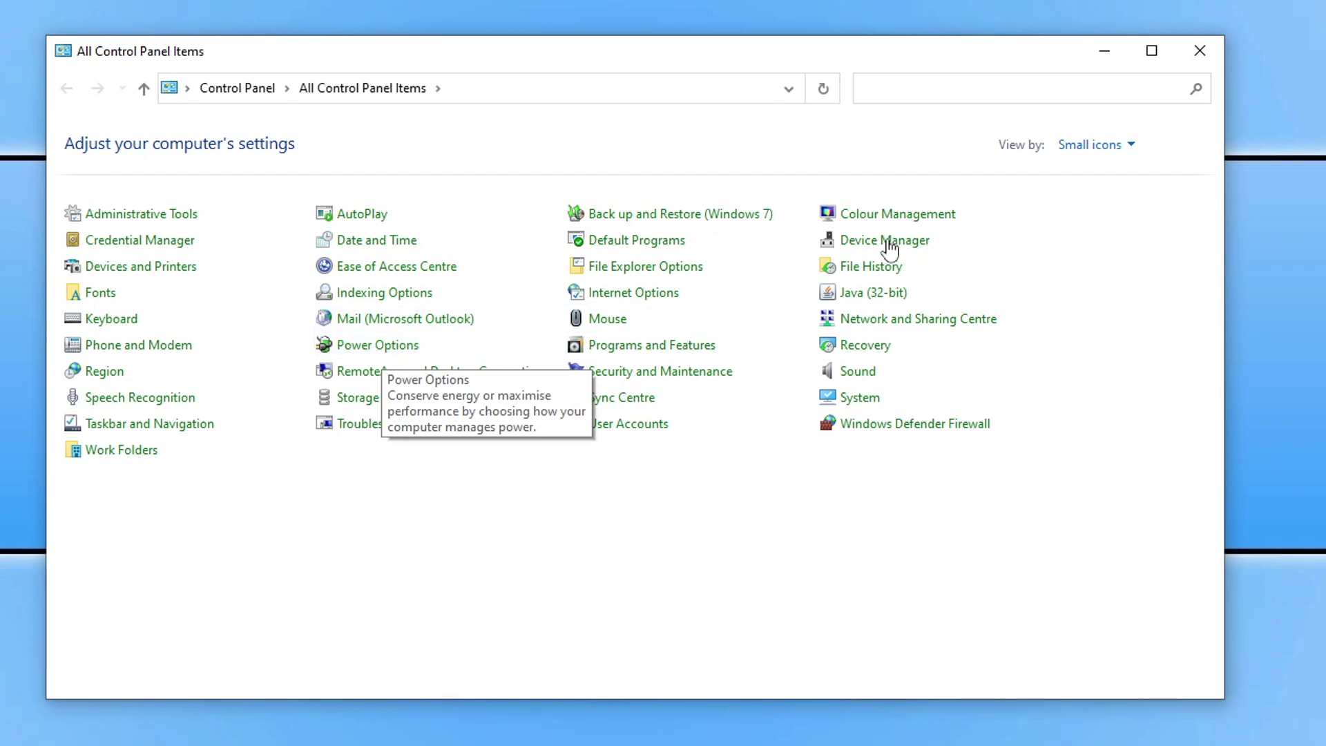
pyautogui.click(1074, 142)
pyautogui.click(1095, 224)
pyautogui.click(378, 347)
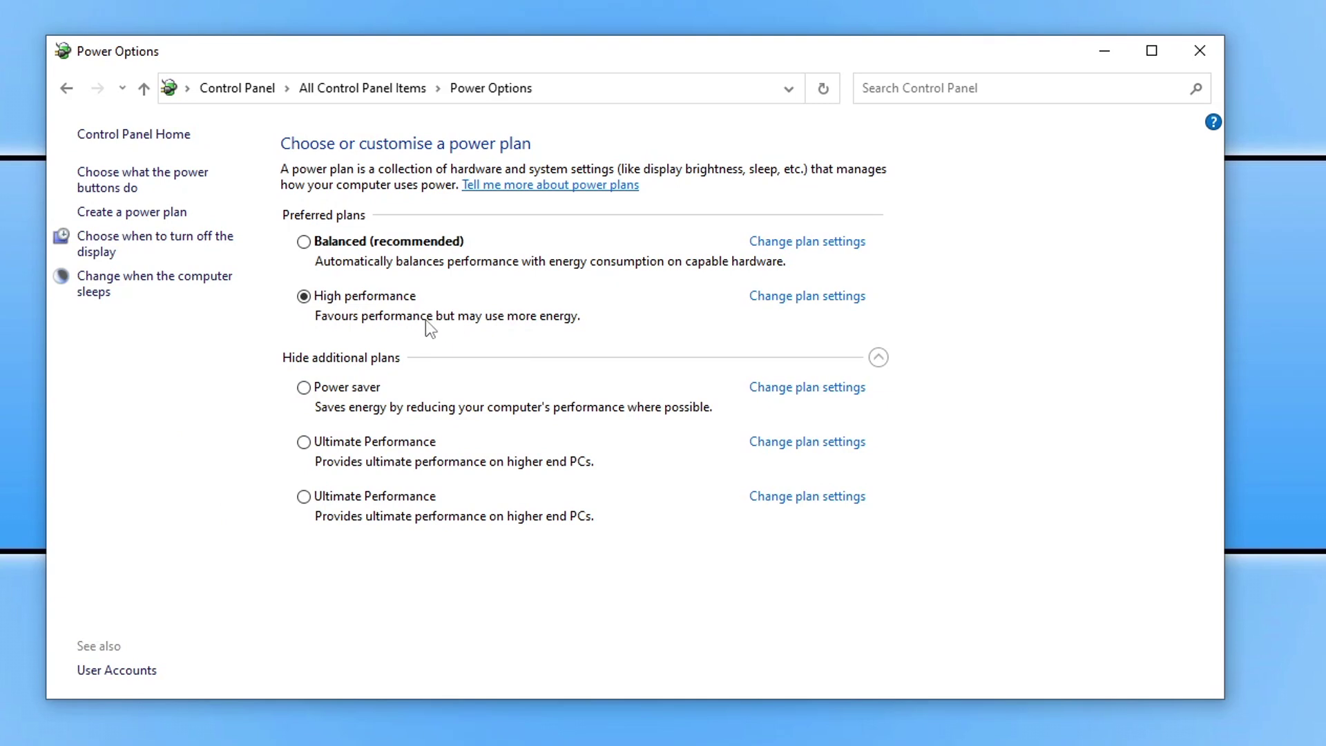
pyautogui.click(1198, 59)
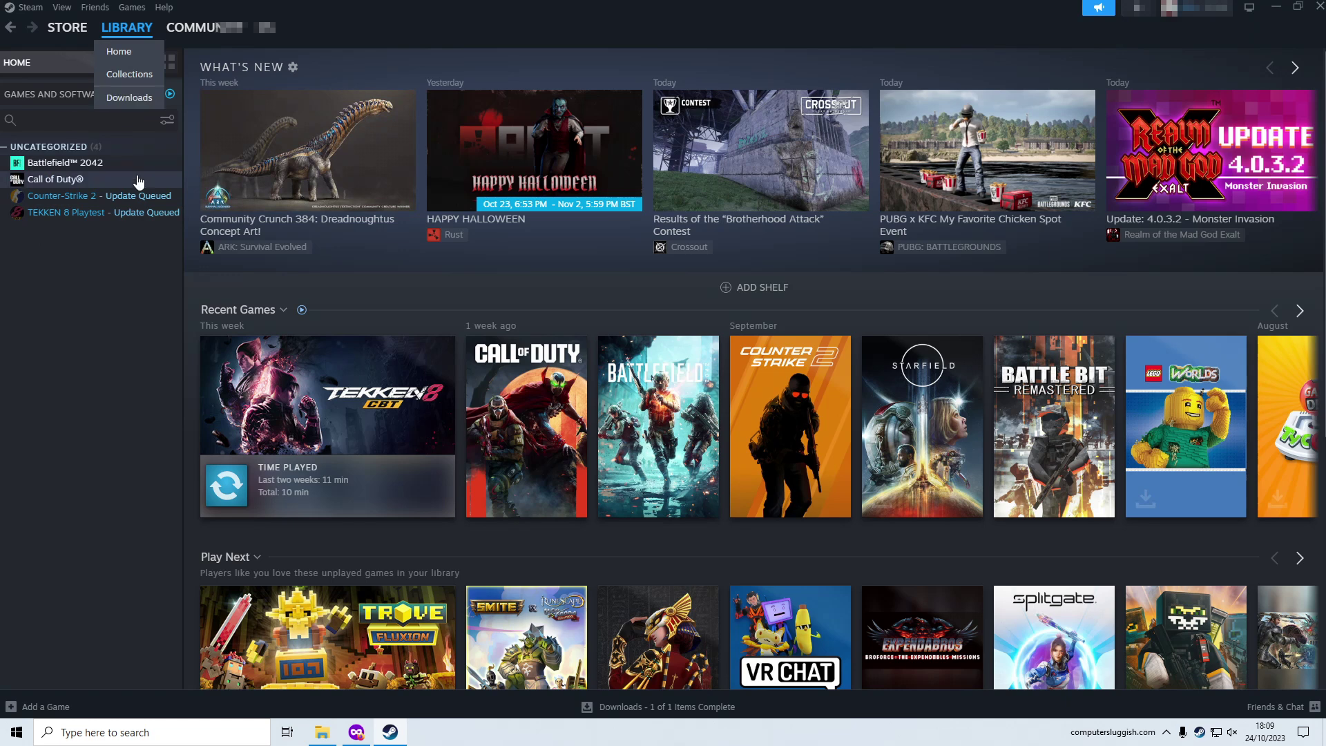
# Step: Open the Installed Files page of Battlefield 2042's Steam Library properties
pyautogui.rightClick(71, 169)
pyautogui.click(133, 274)
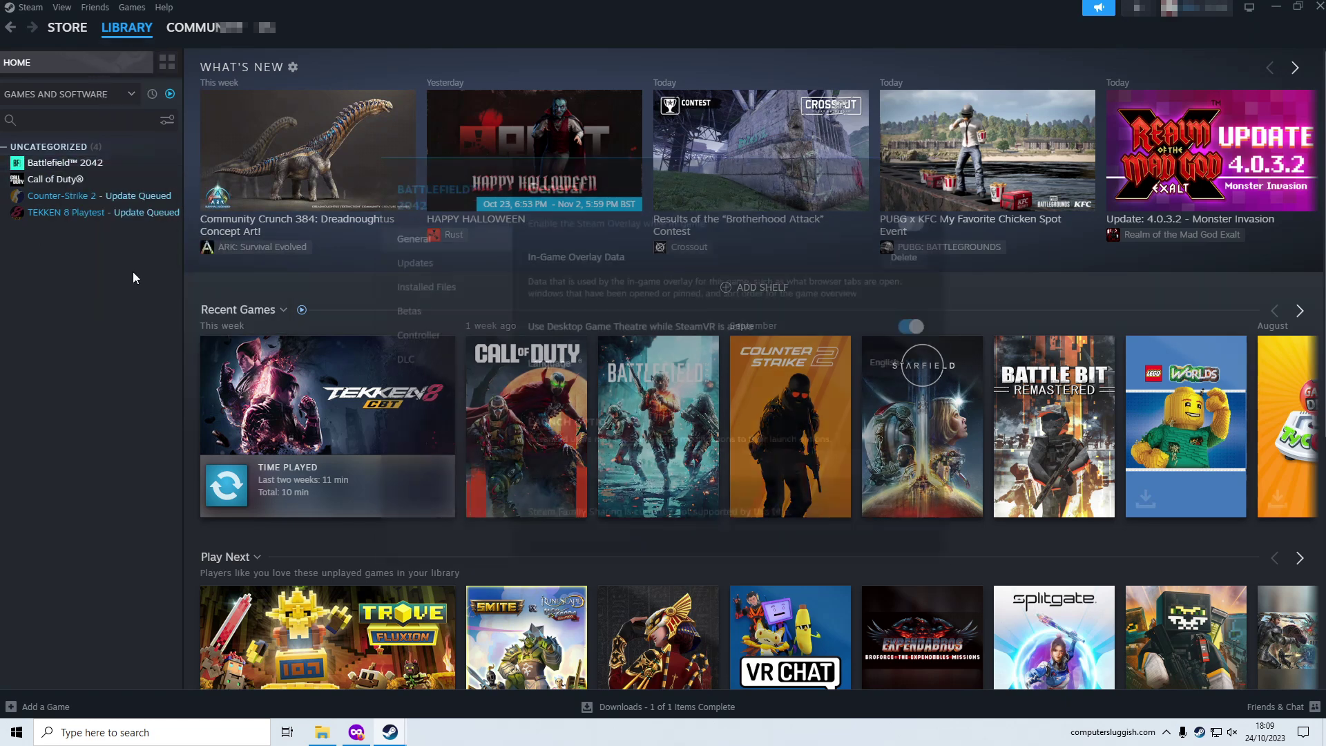
pyautogui.click(483, 291)
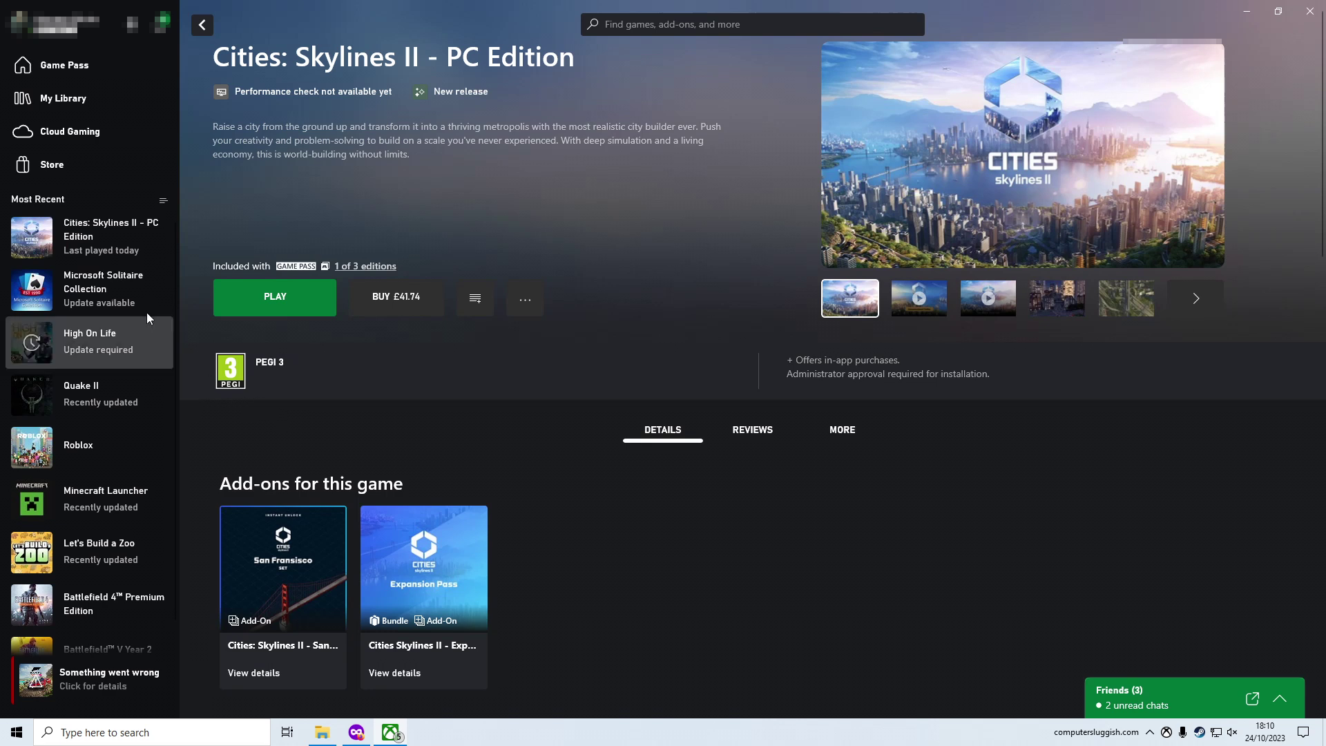
# Step: Show Cities: Skylines II's Files tab in Xbox app Manage: version 1.0.9.0, 56.67 GB, Verify and Repair
pyautogui.moveTo(104, 253)
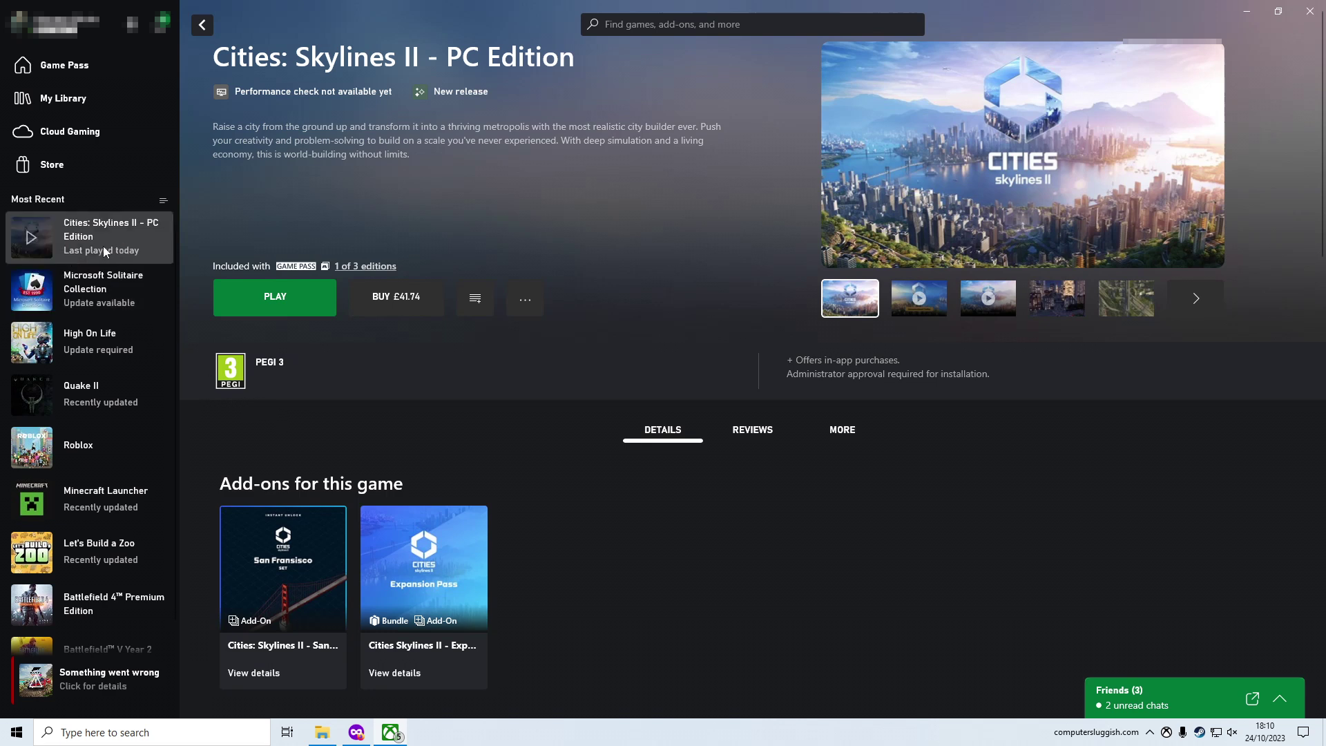
pyautogui.click(515, 311)
pyautogui.click(537, 431)
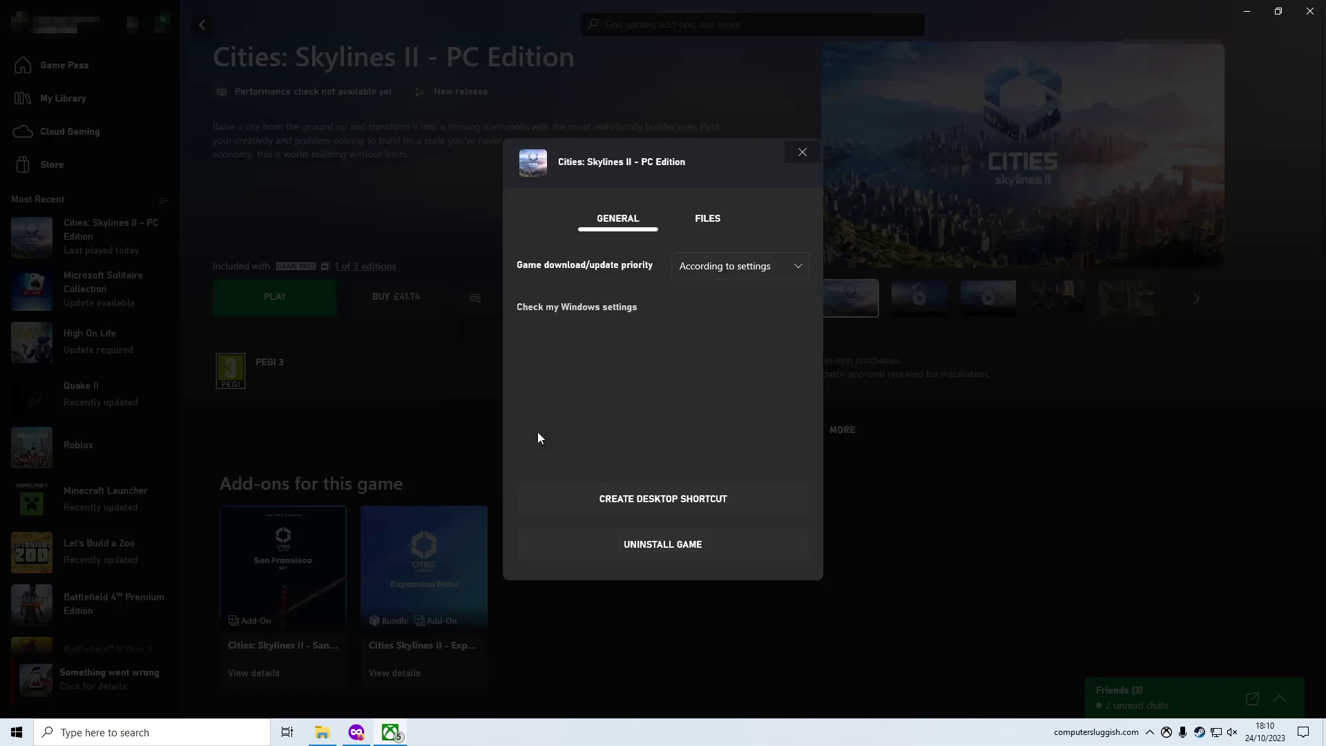
pyautogui.click(708, 218)
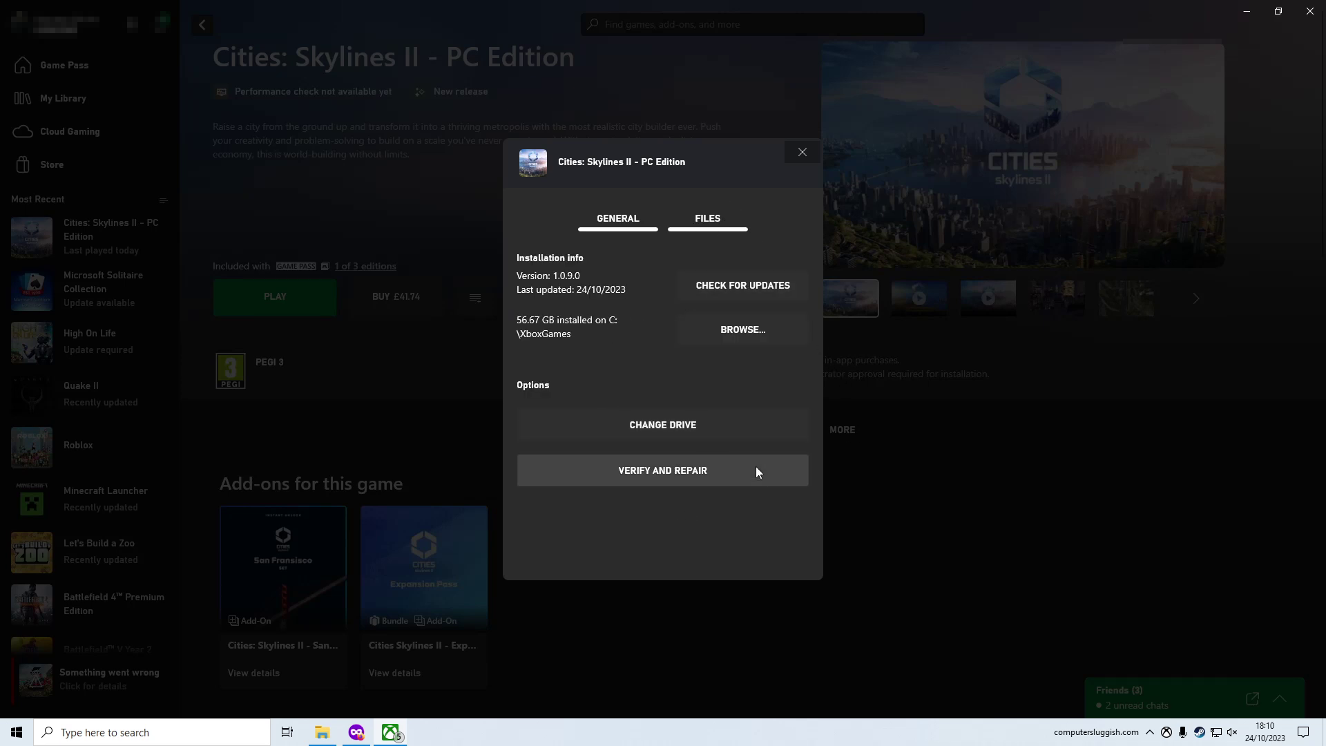